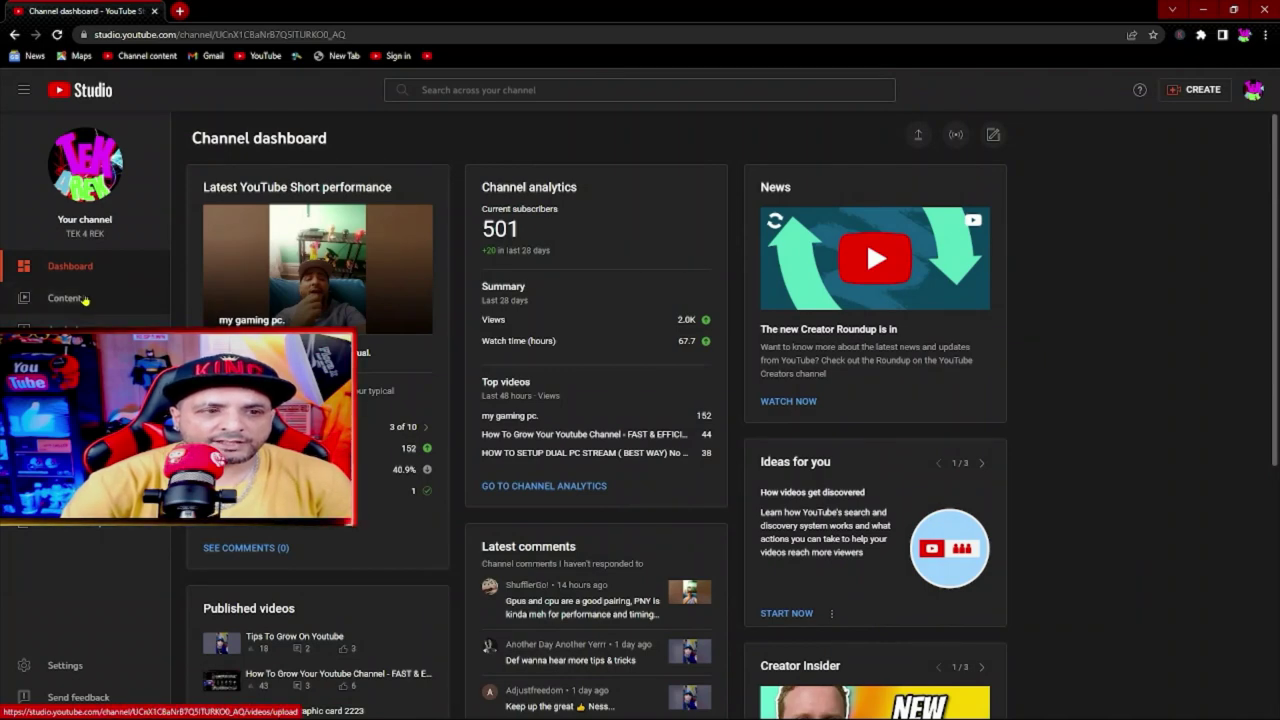
Step: Leave the content list for the YouTube home page, then return to YouTube Studio via the account menu
{"action": "left_click", "coordinate": [85, 299]}
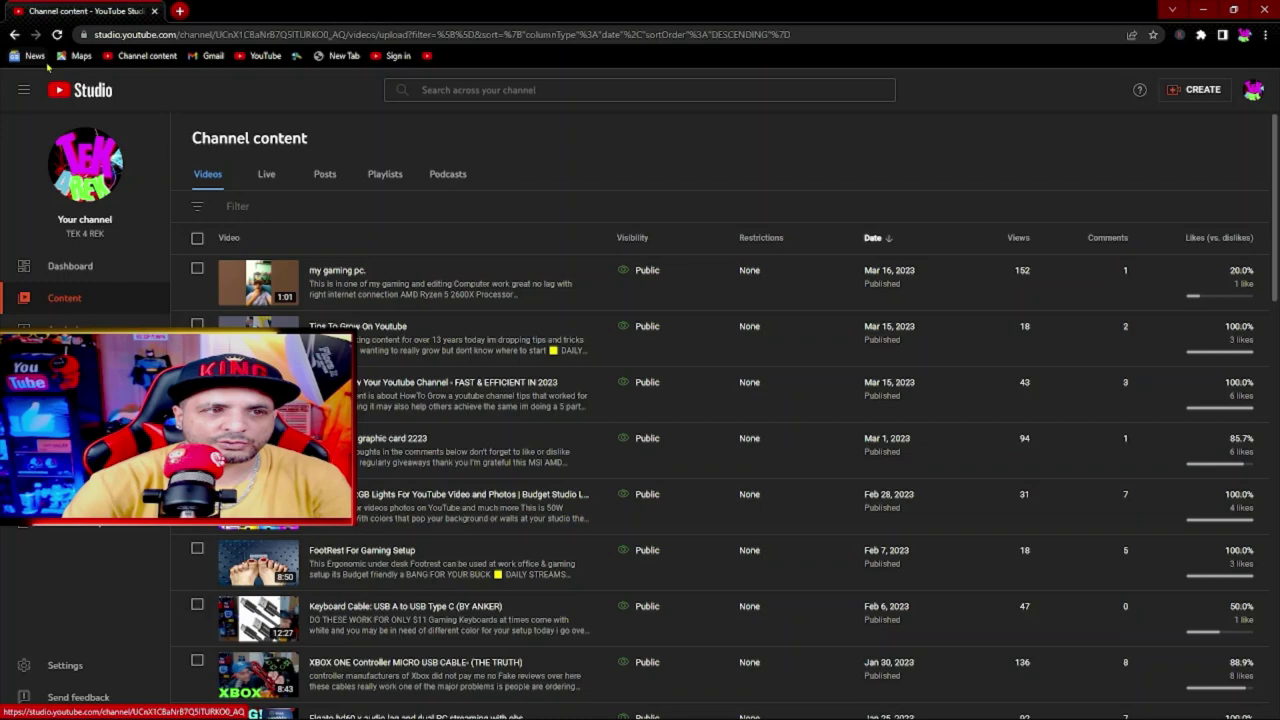
{"action": "left_click", "coordinate": [15, 34]}
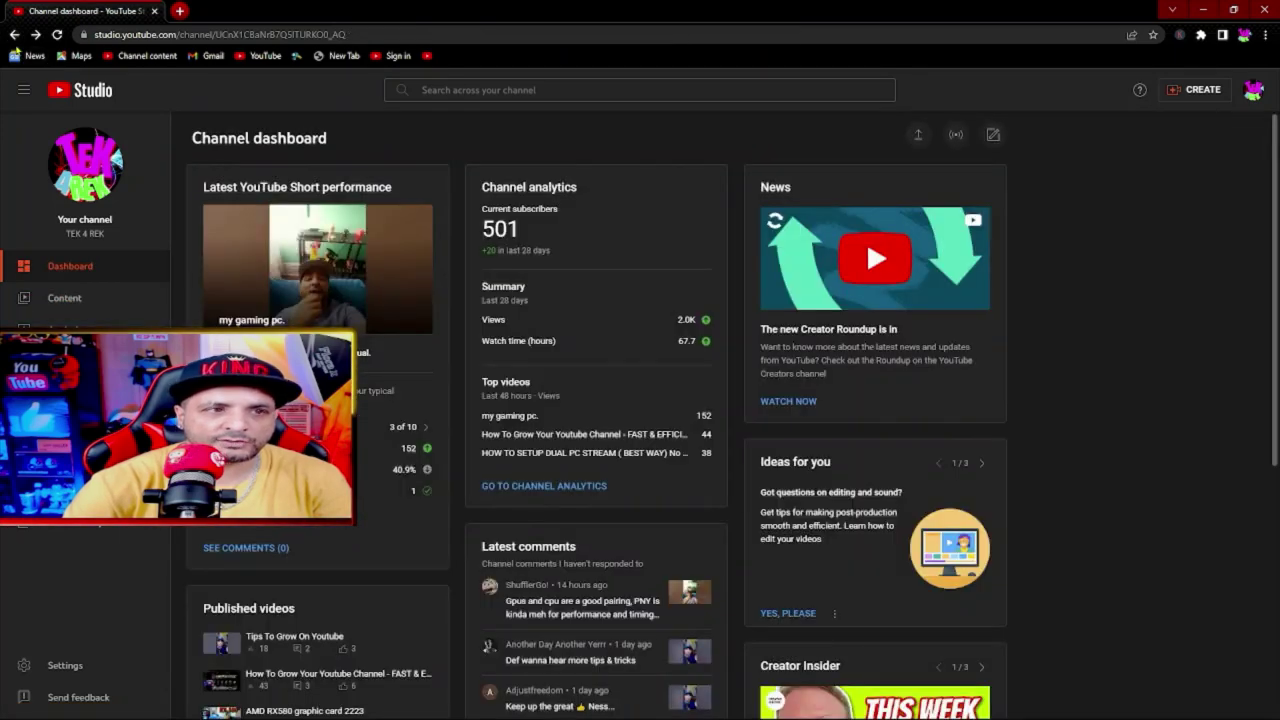
{"action": "left_click", "coordinate": [15, 35]}
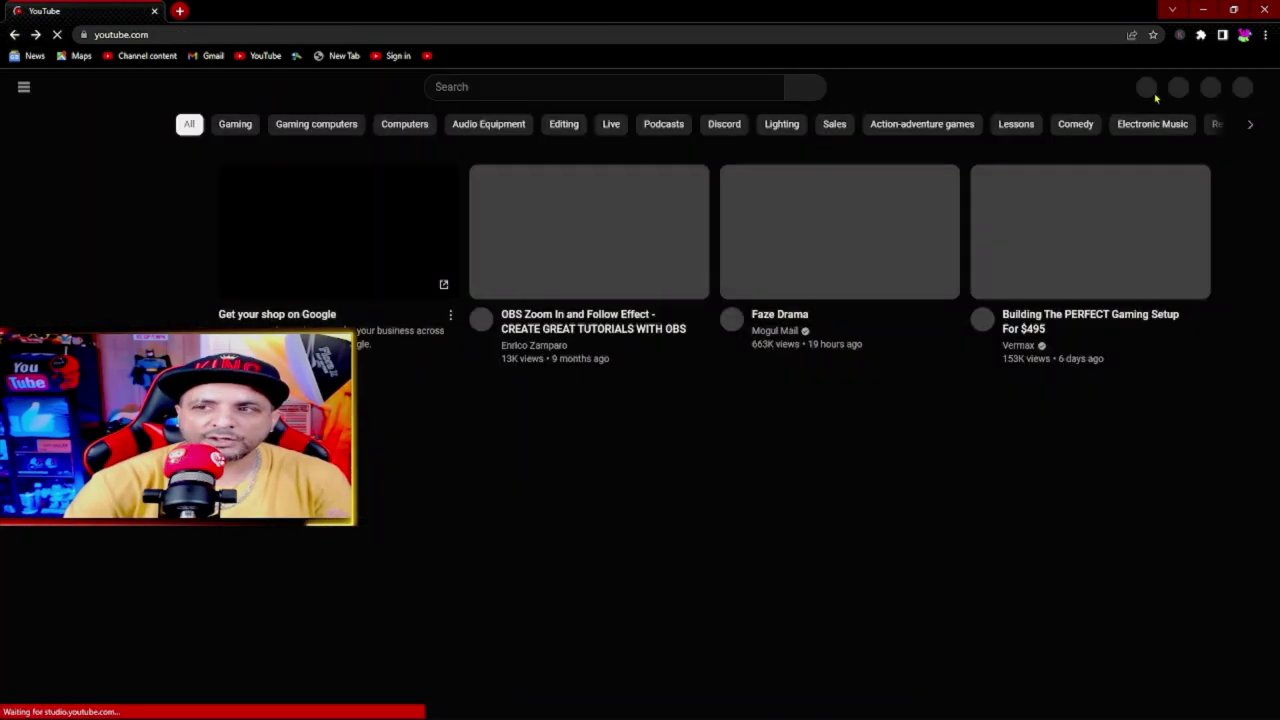
{"action": "left_click", "coordinate": [1239, 88]}
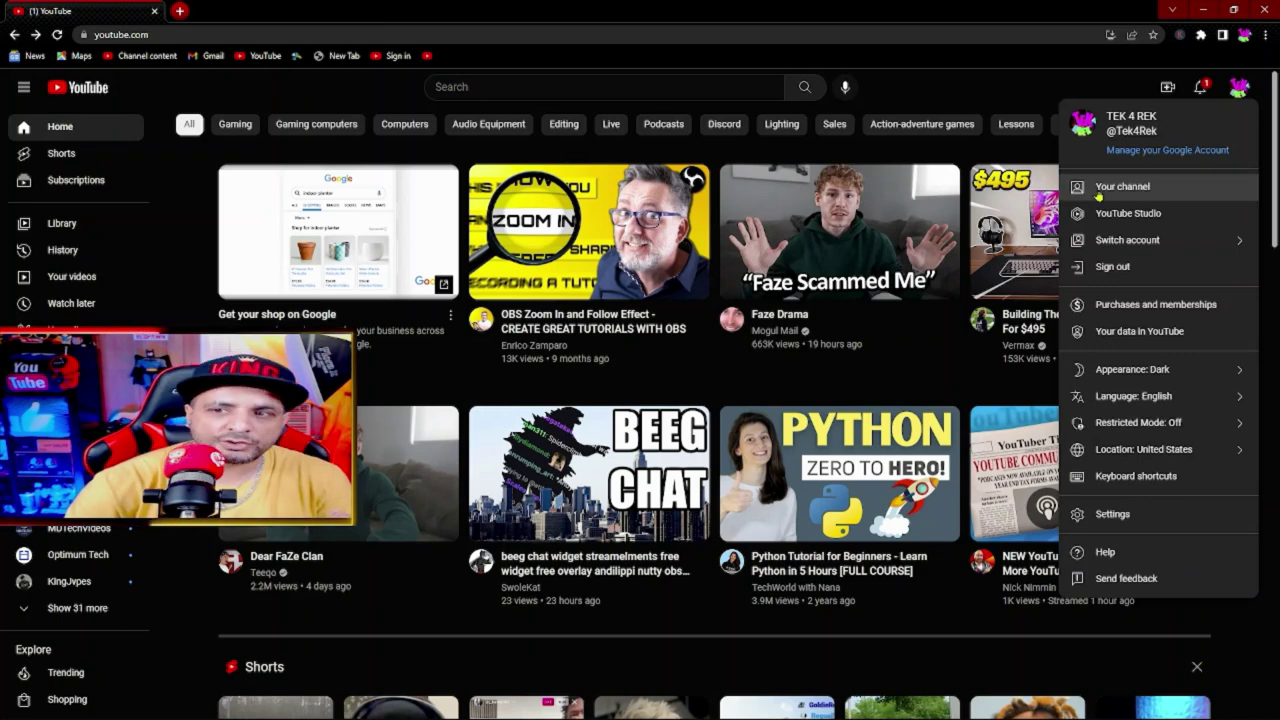
{"action": "left_click", "coordinate": [1119, 215]}
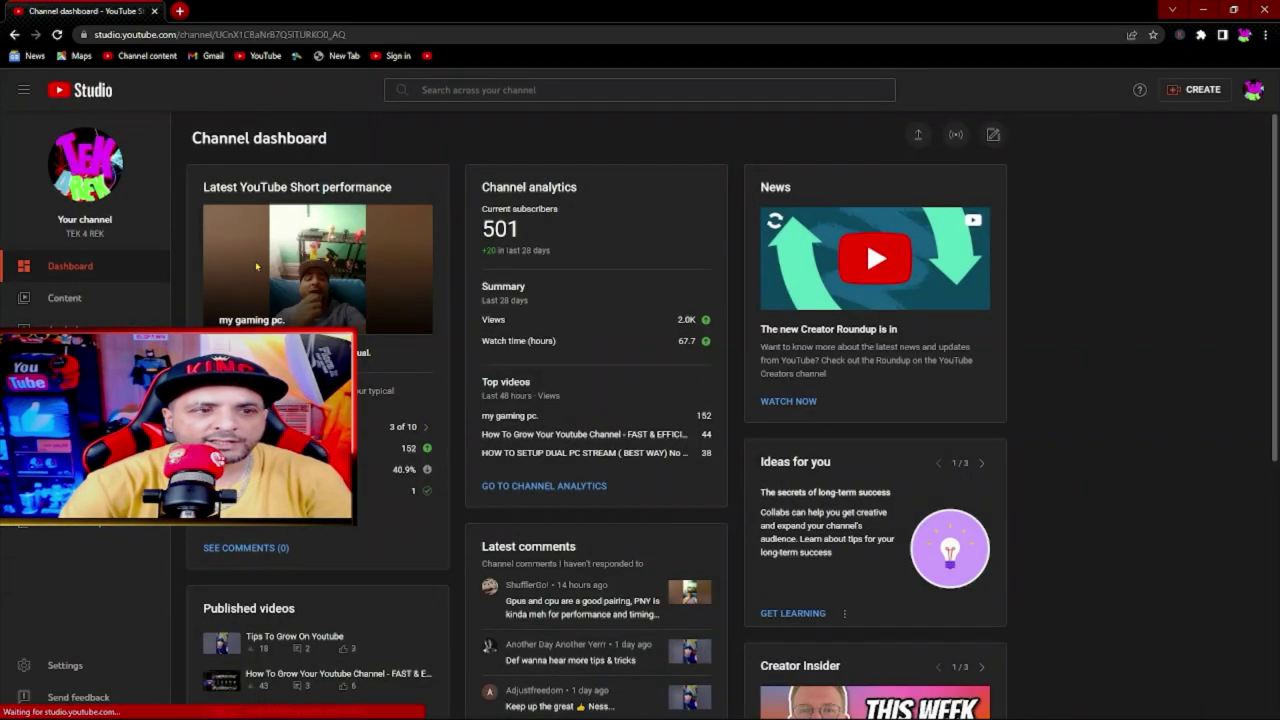
Step: Go to Content > Podcasts and start a NEW PODCAST
{"action": "left_click", "coordinate": [64, 305]}
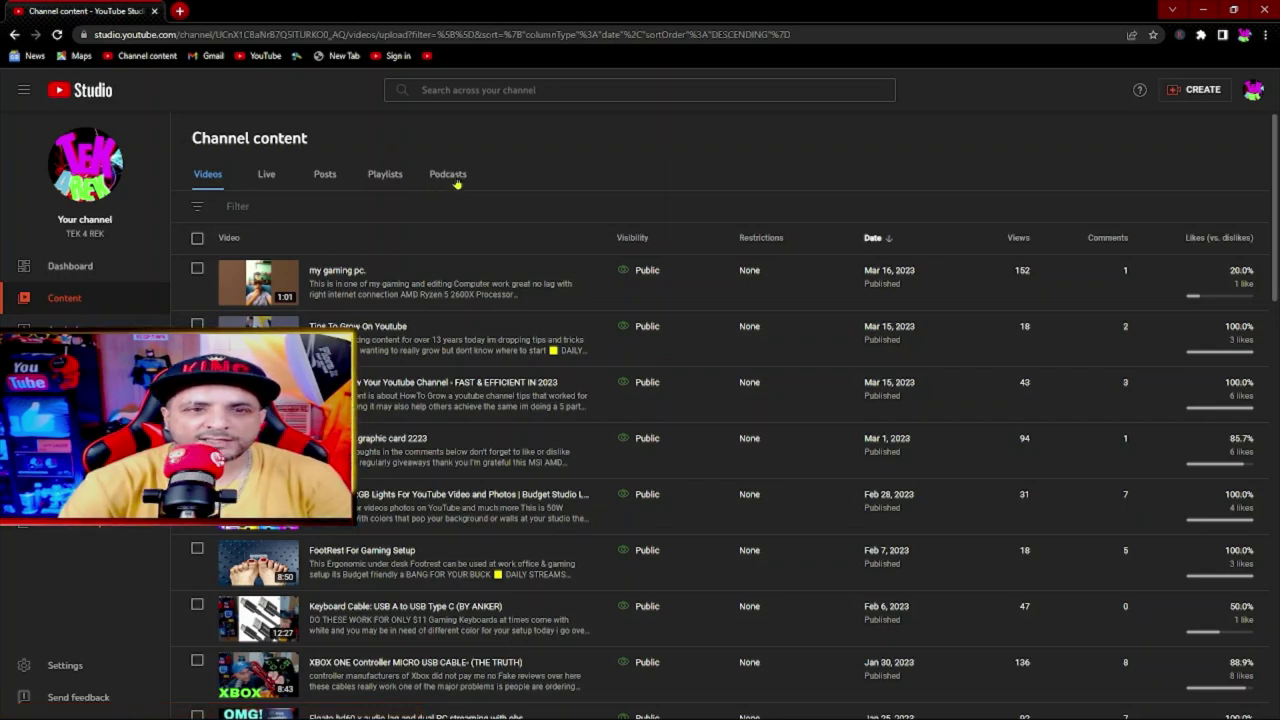
{"action": "left_click", "coordinate": [452, 180]}
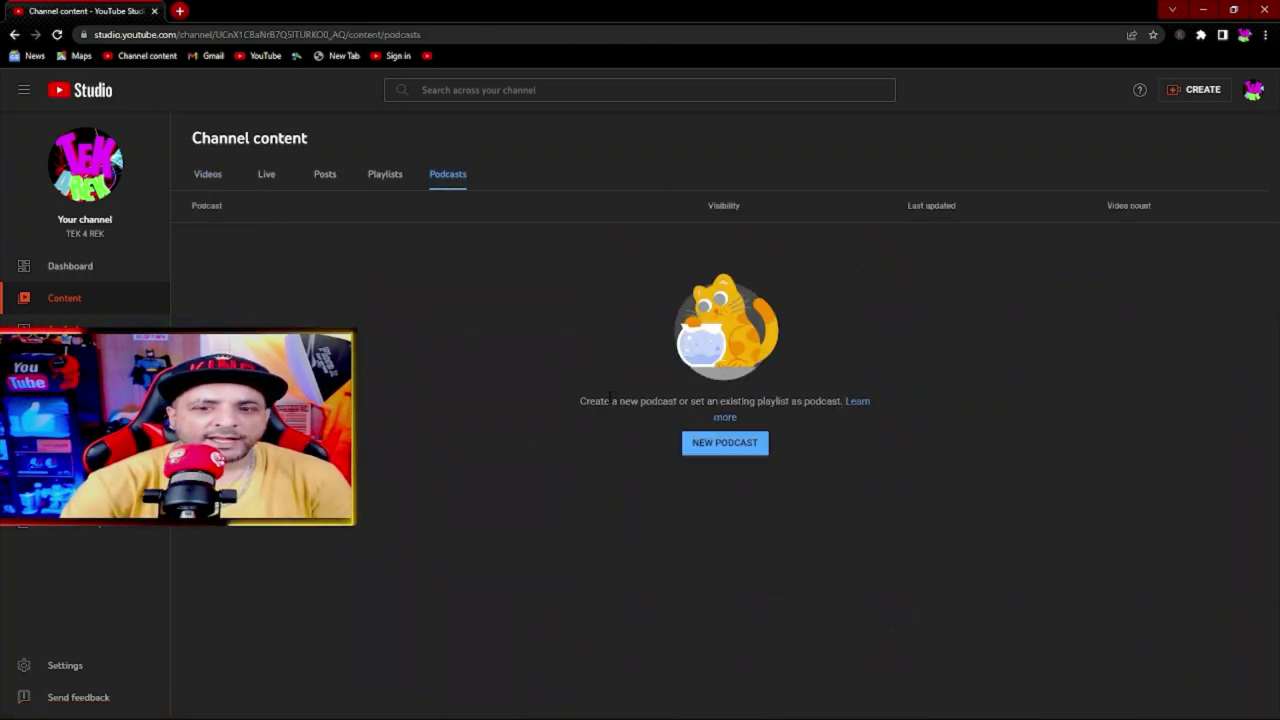
{"action": "left_click", "coordinate": [722, 448]}
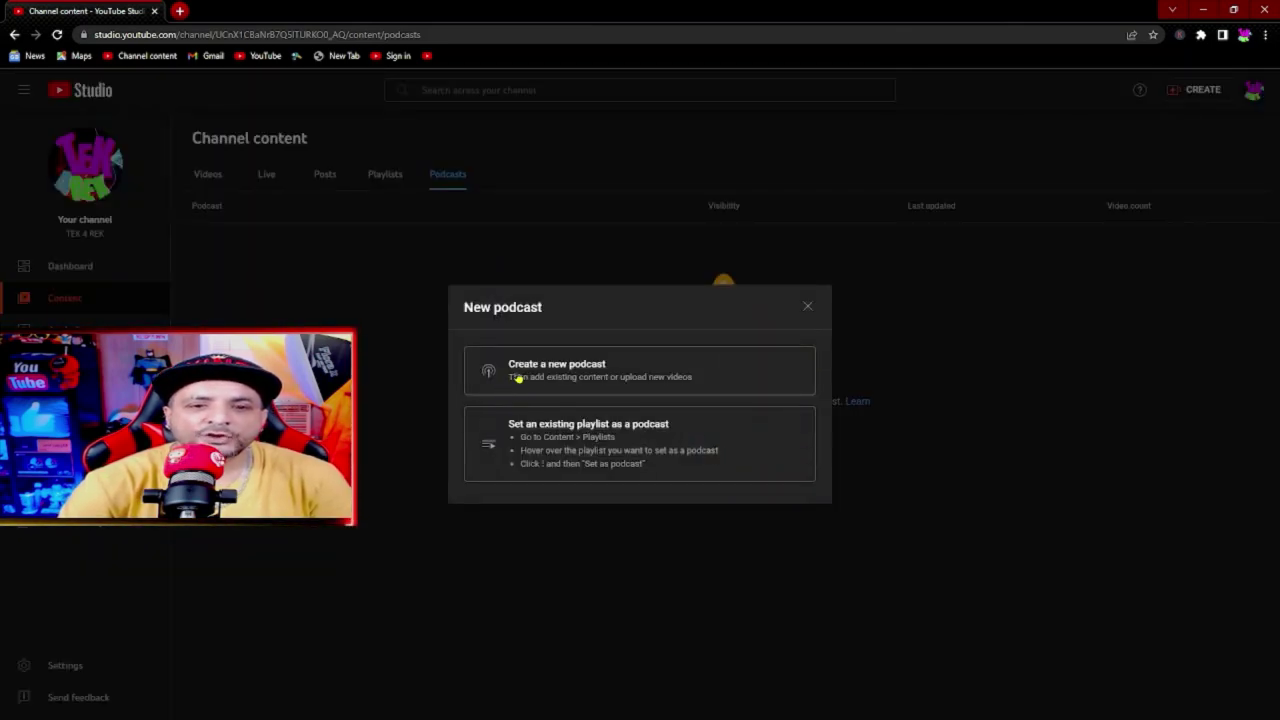
{"action": "left_click", "coordinate": [549, 372]}
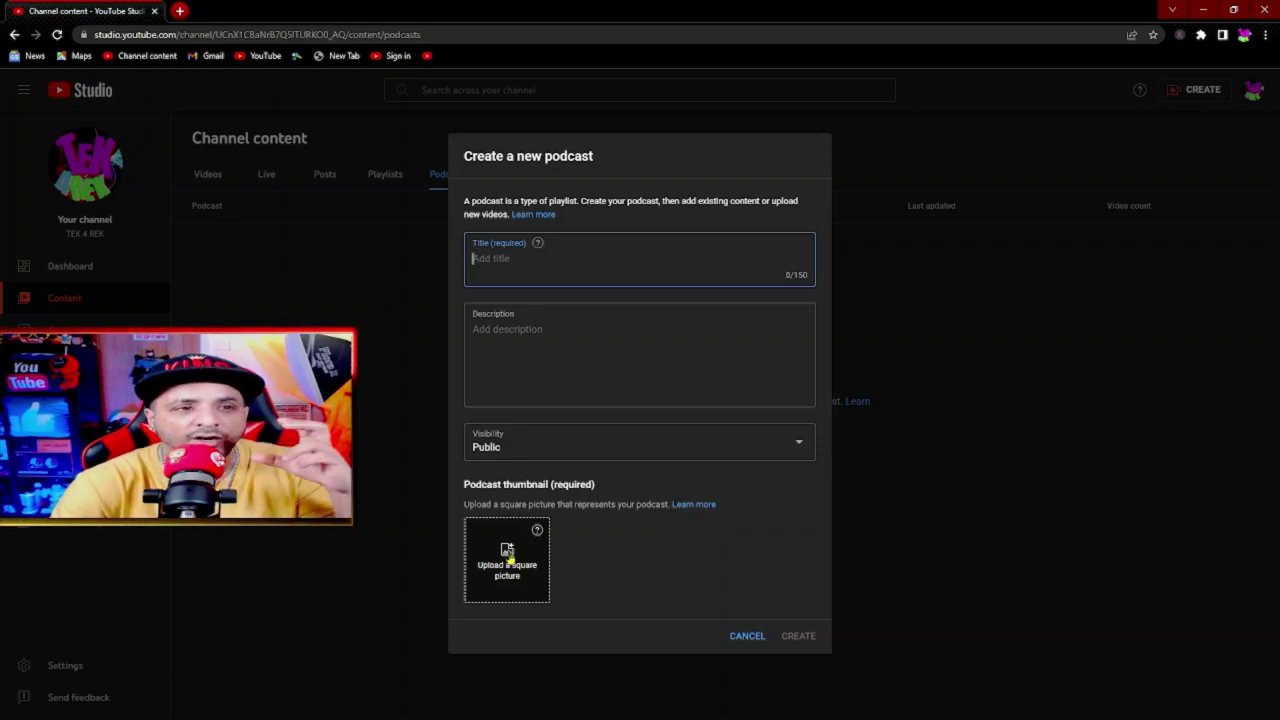
{"action": "left_click", "coordinate": [508, 558]}
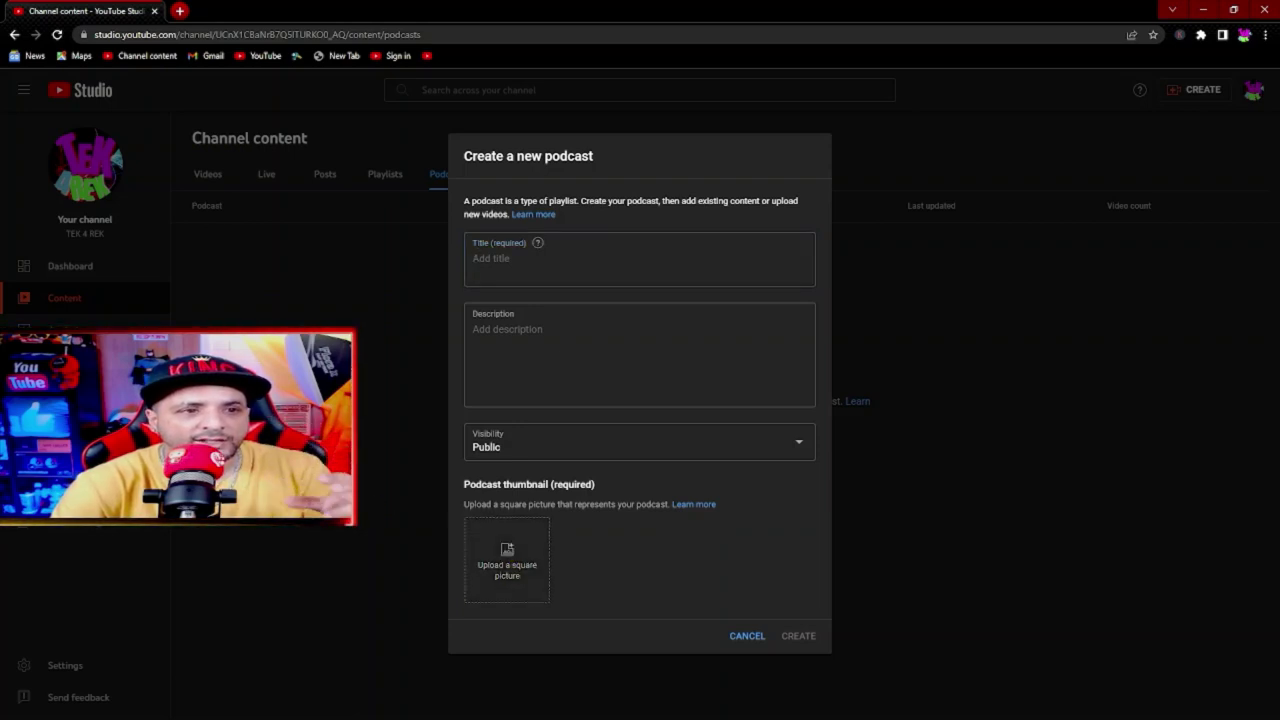
Step: Browse for a square thumbnail picture, navigating to Documents > AirDroid
{"action": "left_click", "coordinate": [510, 557]}
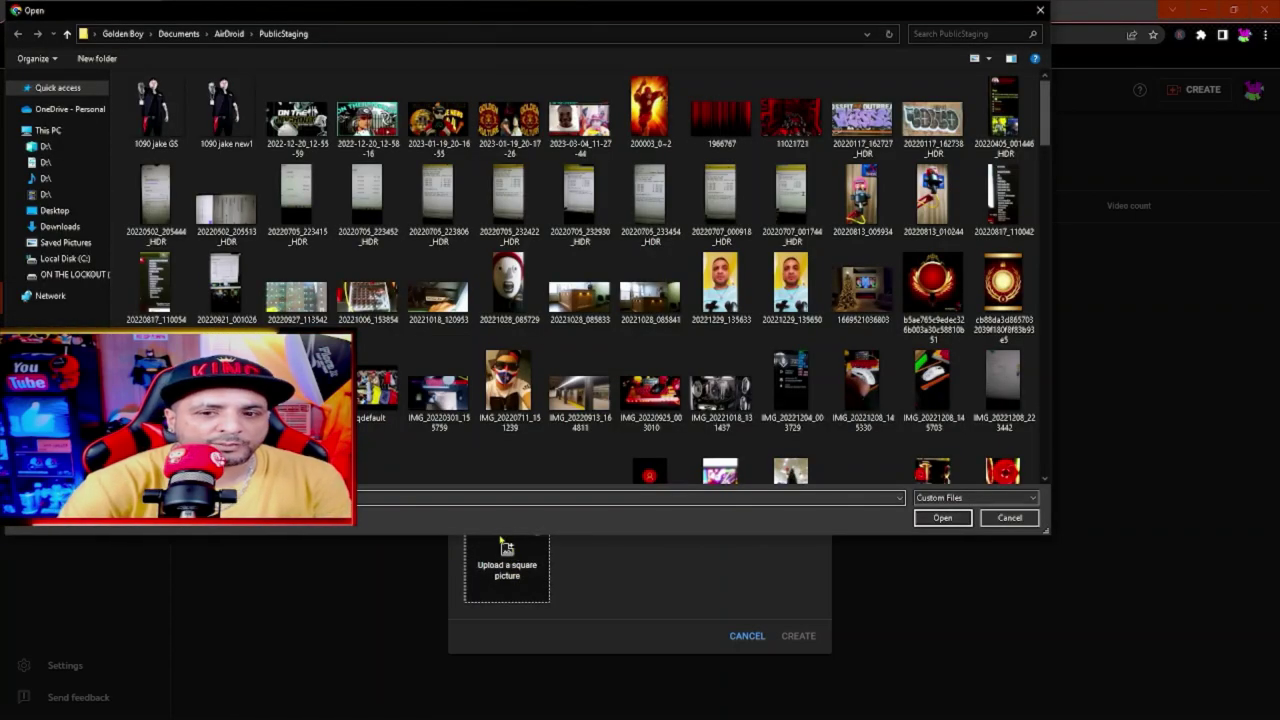
{"action": "mouse_move", "coordinate": [62, 258]}
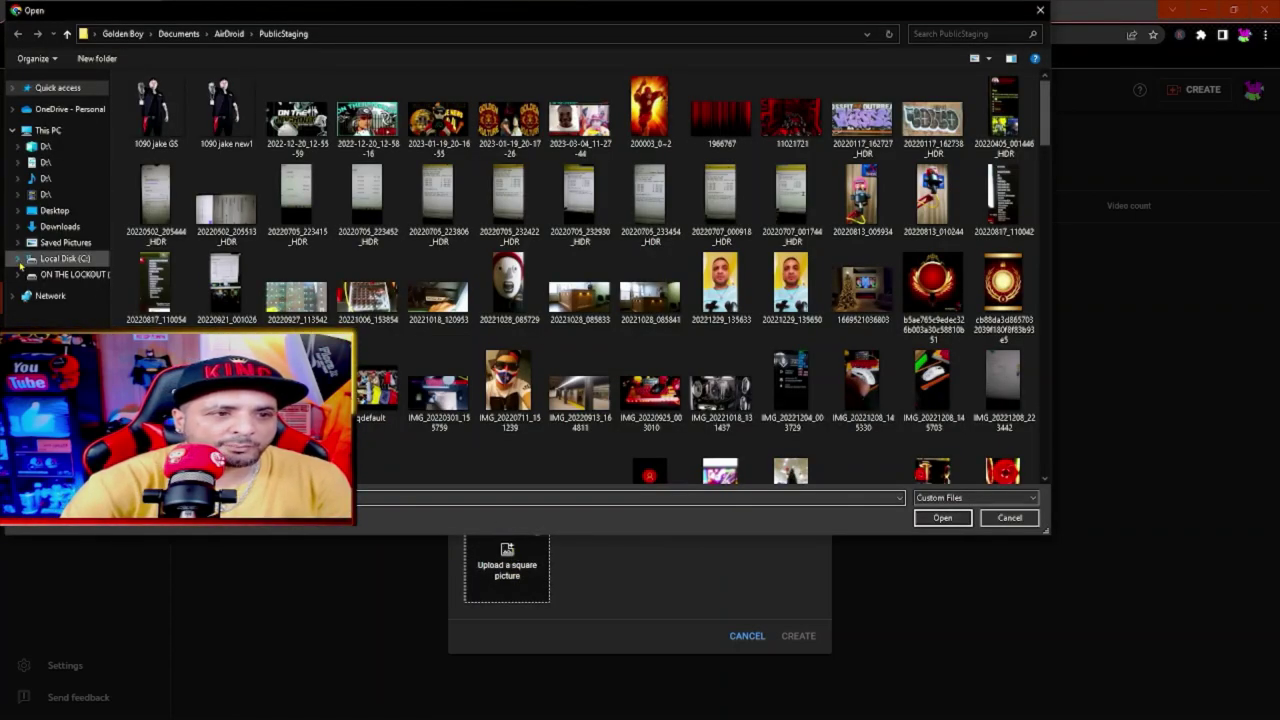
{"action": "left_click", "coordinate": [18, 259]}
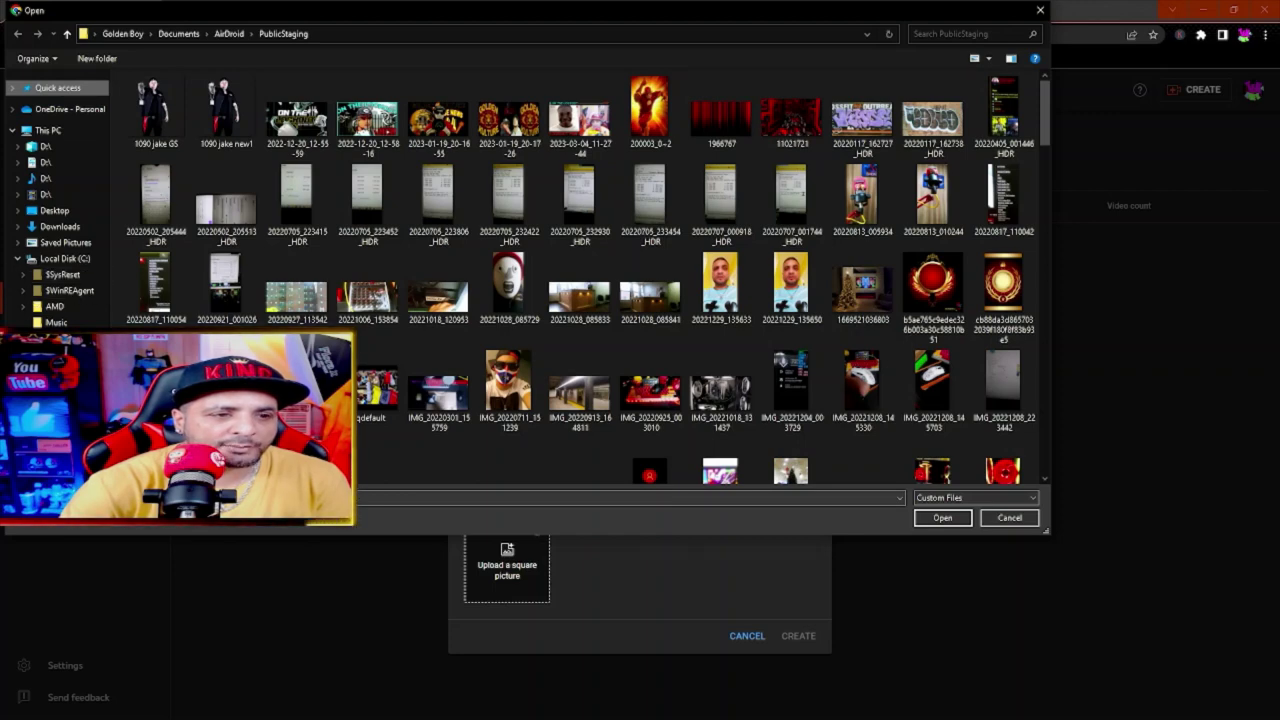
{"action": "scroll", "coordinate": [55, 200], "scroll_direction": "down", "scroll_amount": 4}
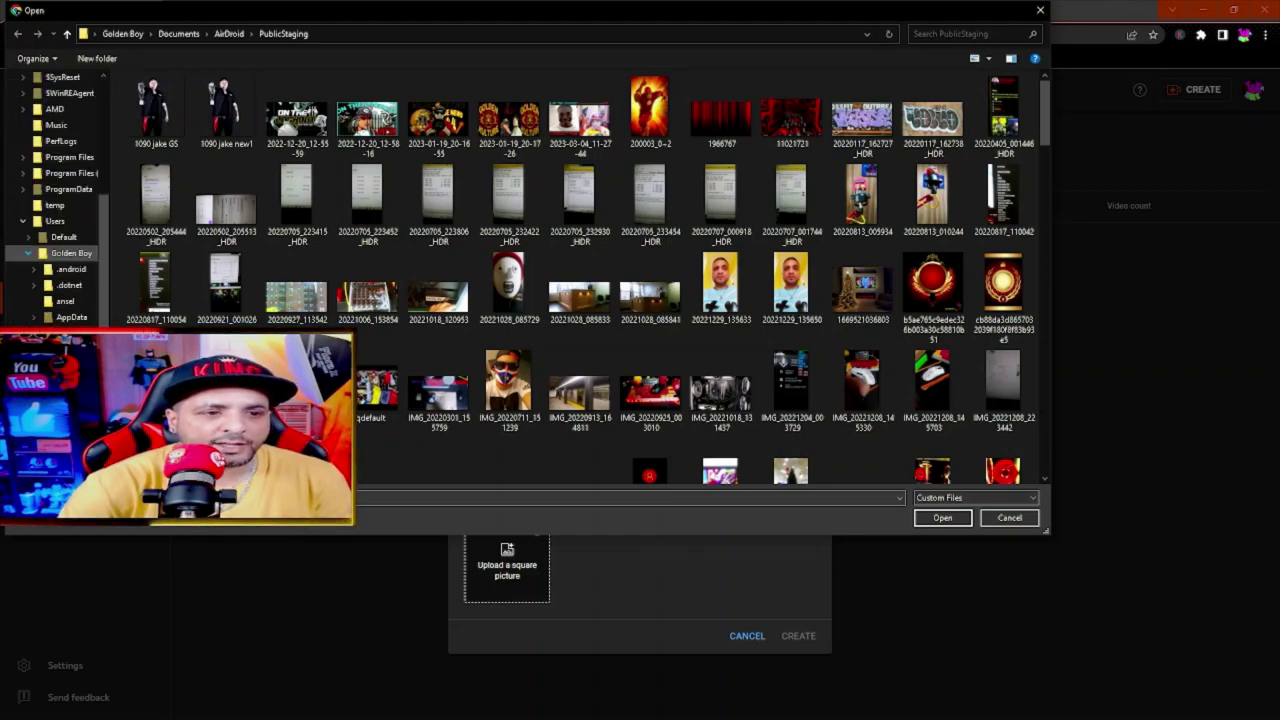
{"action": "left_click", "coordinate": [75, 365]}
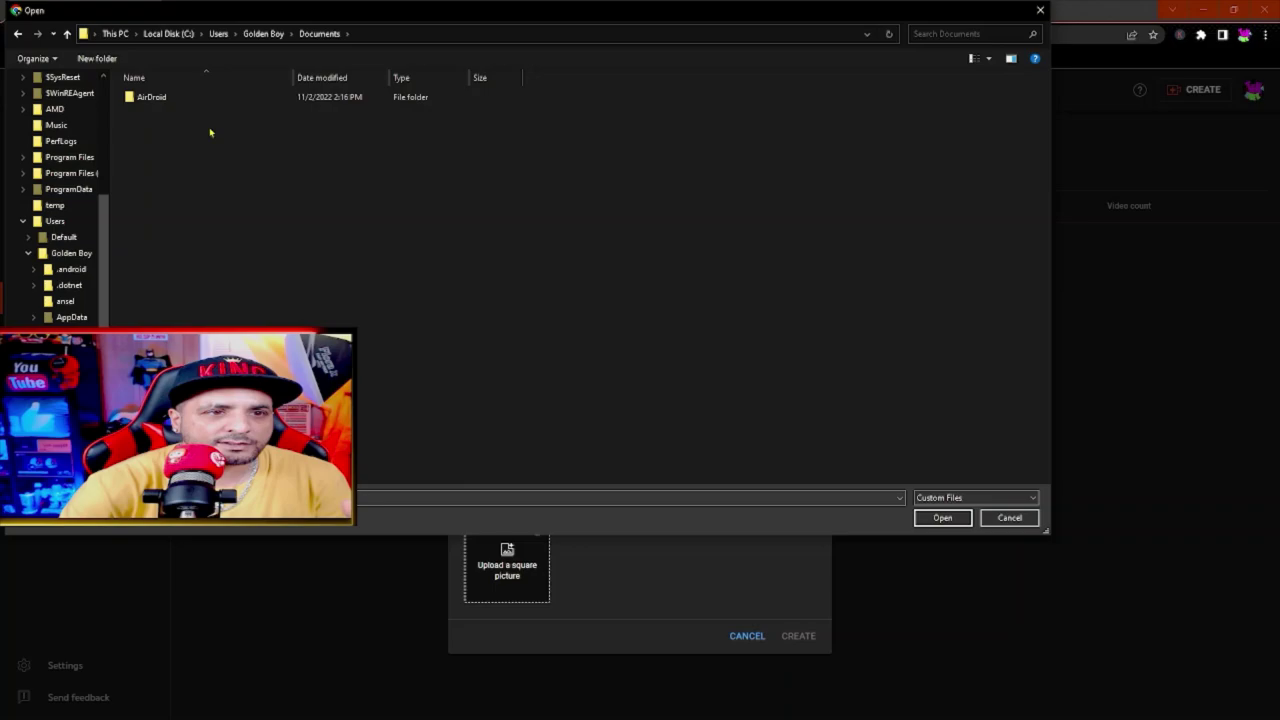
{"action": "double_click", "coordinate": [212, 97]}
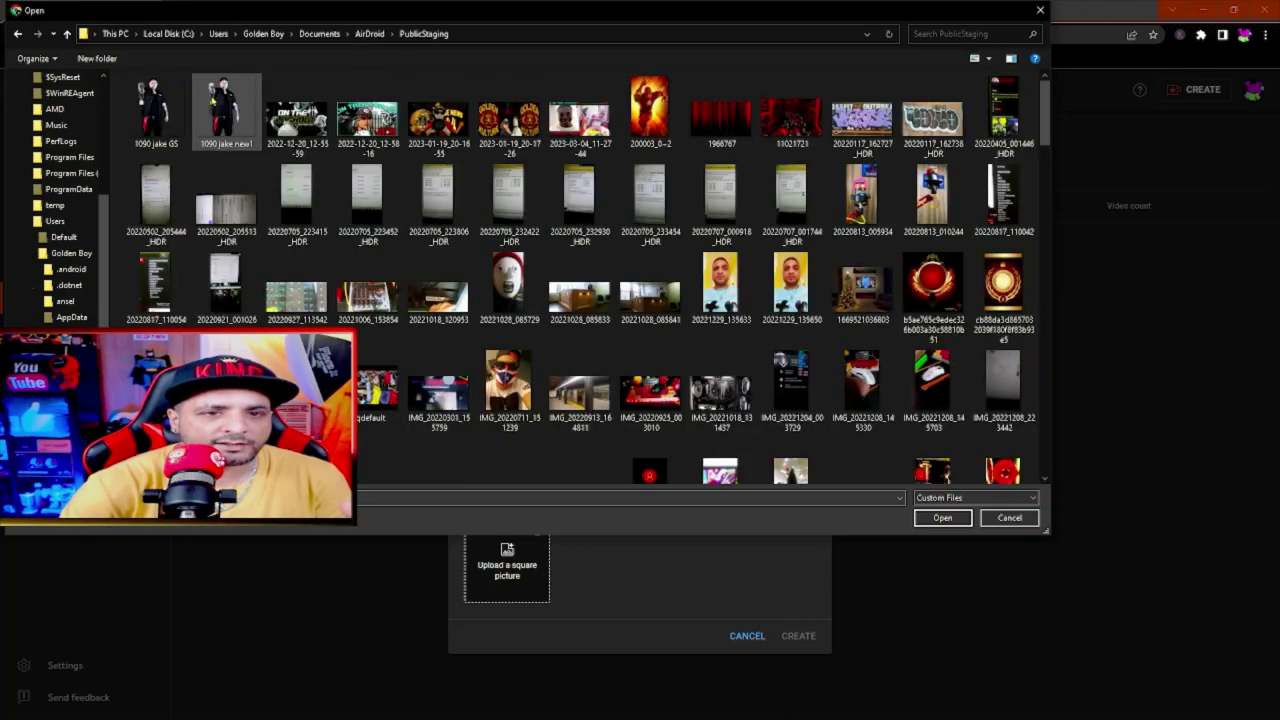
Step: Look through the PublicStaging images and select the Daily Talk microphone picture
{"action": "scroll", "coordinate": [680, 220], "scroll_direction": "down", "scroll_amount": 10}
{"action": "scroll", "coordinate": [683, 222], "scroll_direction": "down", "scroll_amount": 10}
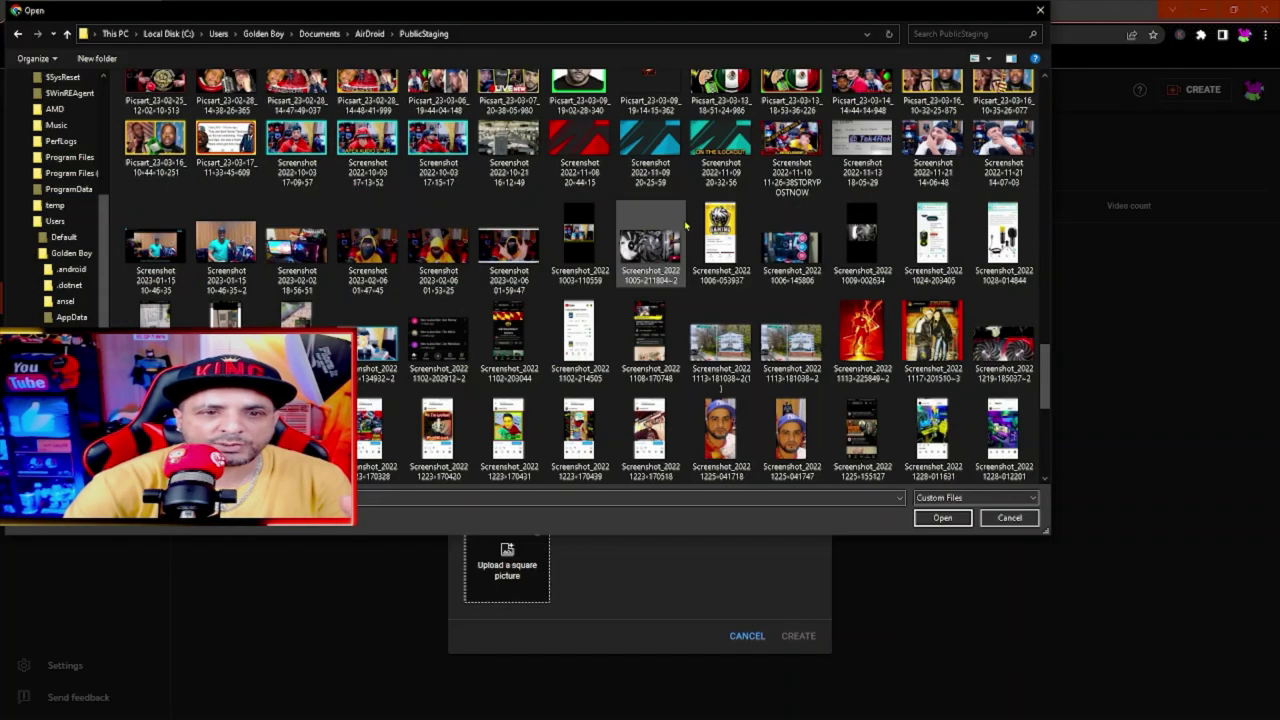
{"action": "scroll", "coordinate": [675, 232], "scroll_direction": "down", "scroll_amount": 4}
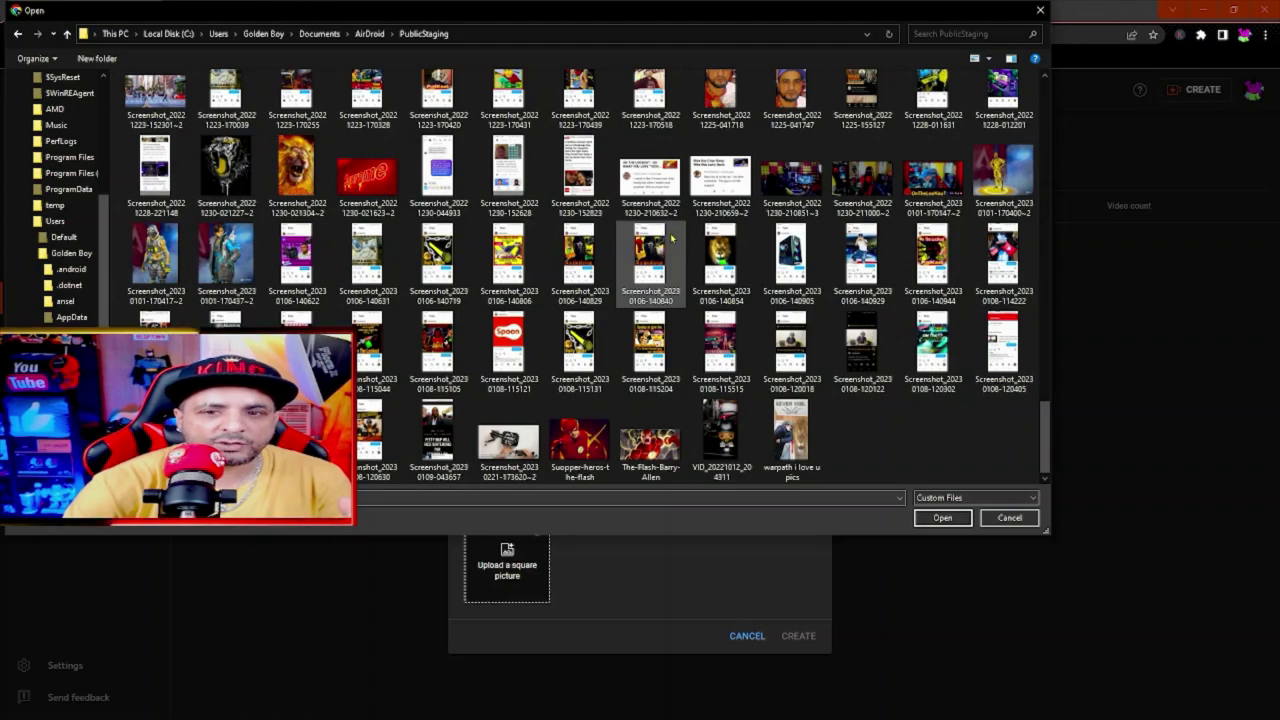
{"action": "scroll", "coordinate": [672, 237], "scroll_direction": "up", "scroll_amount": 2}
{"action": "scroll", "coordinate": [680, 240], "scroll_direction": "up", "scroll_amount": 3}
{"action": "scroll", "coordinate": [700, 245], "scroll_direction": "up", "scroll_amount": 3}
{"action": "scroll", "coordinate": [720, 250], "scroll_direction": "up", "scroll_amount": 2}
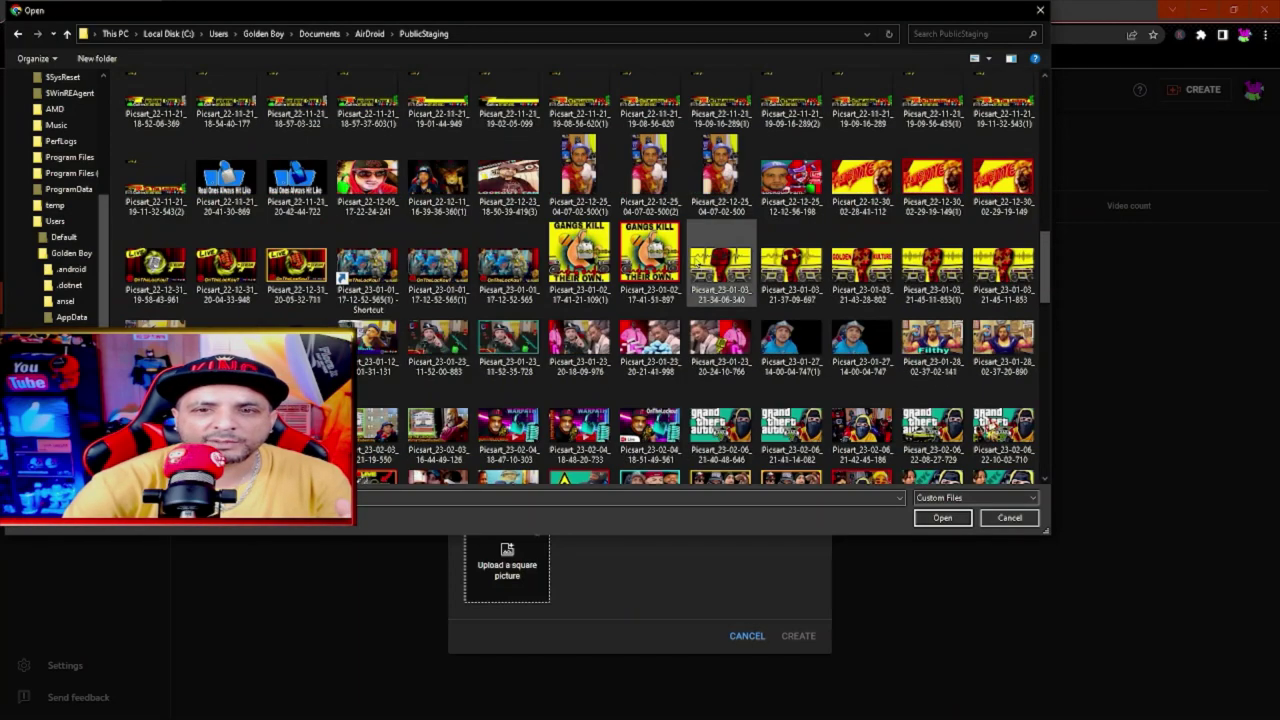
{"action": "scroll", "coordinate": [677, 278], "scroll_direction": "up", "scroll_amount": 3}
{"action": "scroll", "coordinate": [677, 279], "scroll_direction": "up", "scroll_amount": 5}
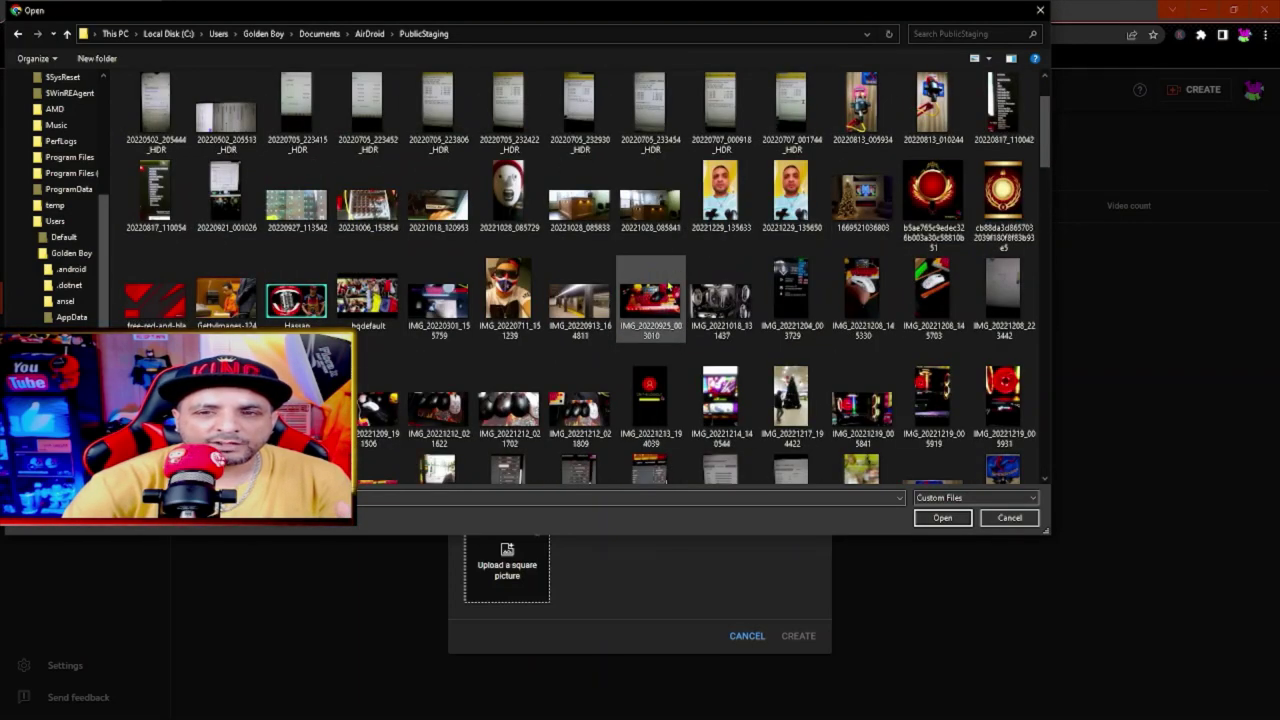
{"action": "scroll", "coordinate": [668, 290], "scroll_direction": "up", "scroll_amount": 2}
{"action": "scroll", "coordinate": [583, 283], "scroll_direction": "down", "scroll_amount": 8}
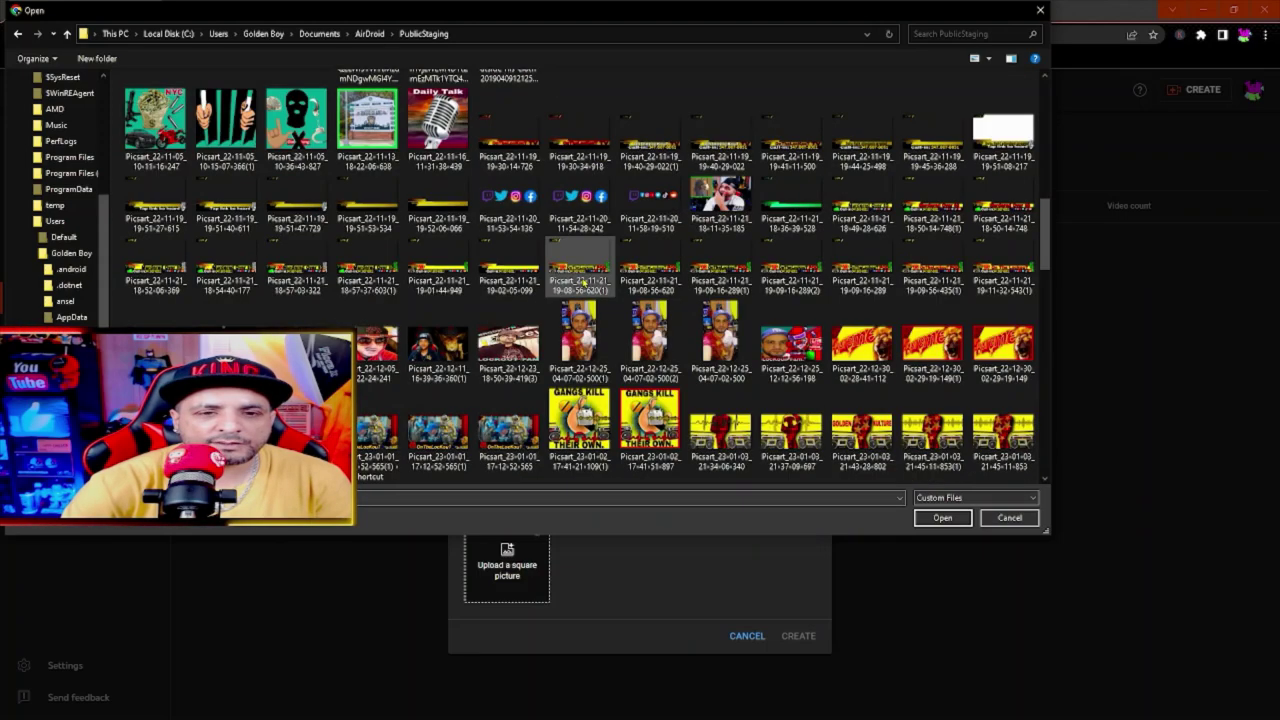
{"action": "scroll", "coordinate": [572, 283], "scroll_direction": "up", "scroll_amount": 3}
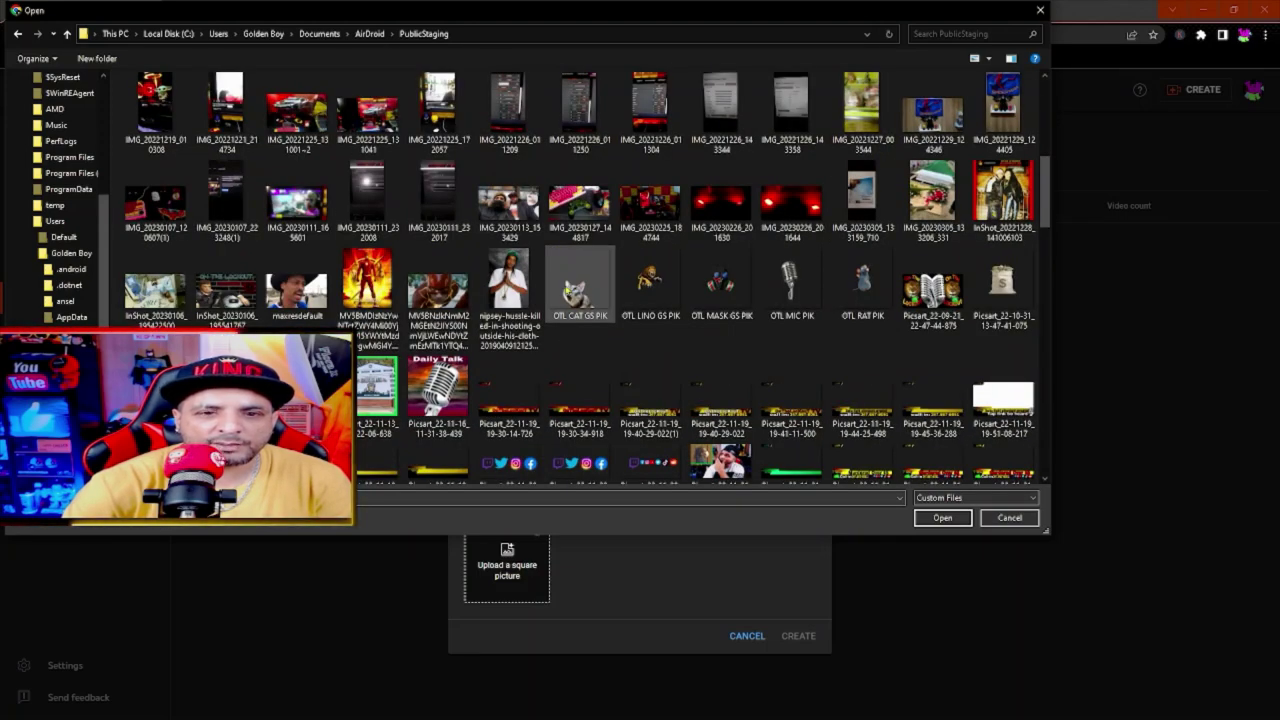
{"action": "scroll", "coordinate": [578, 285], "scroll_direction": "down", "scroll_amount": 5}
{"action": "scroll", "coordinate": [580, 284], "scroll_direction": "down", "scroll_amount": 5}
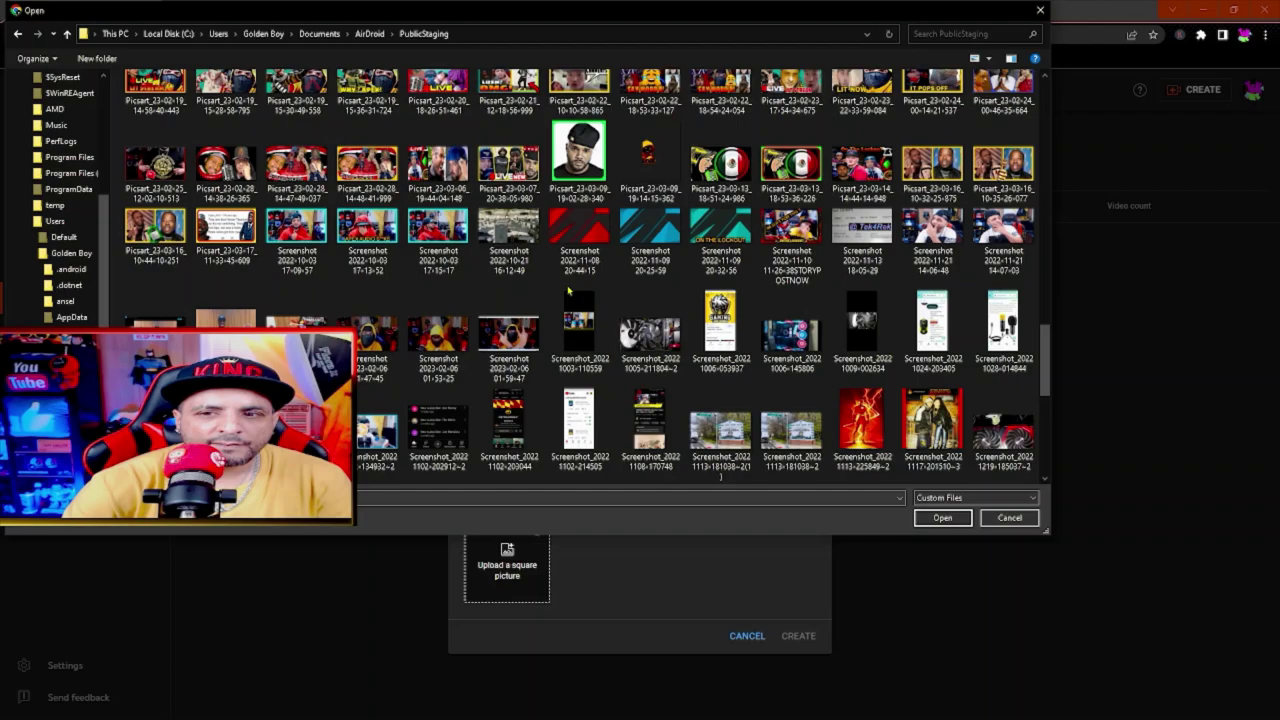
{"action": "scroll", "coordinate": [578, 286], "scroll_direction": "down", "scroll_amount": 3}
{"action": "scroll", "coordinate": [572, 290], "scroll_direction": "up", "scroll_amount": 8}
{"action": "scroll", "coordinate": [572, 290], "scroll_direction": "up", "scroll_amount": 3}
{"action": "scroll", "coordinate": [550, 298], "scroll_direction": "up", "scroll_amount": 5}
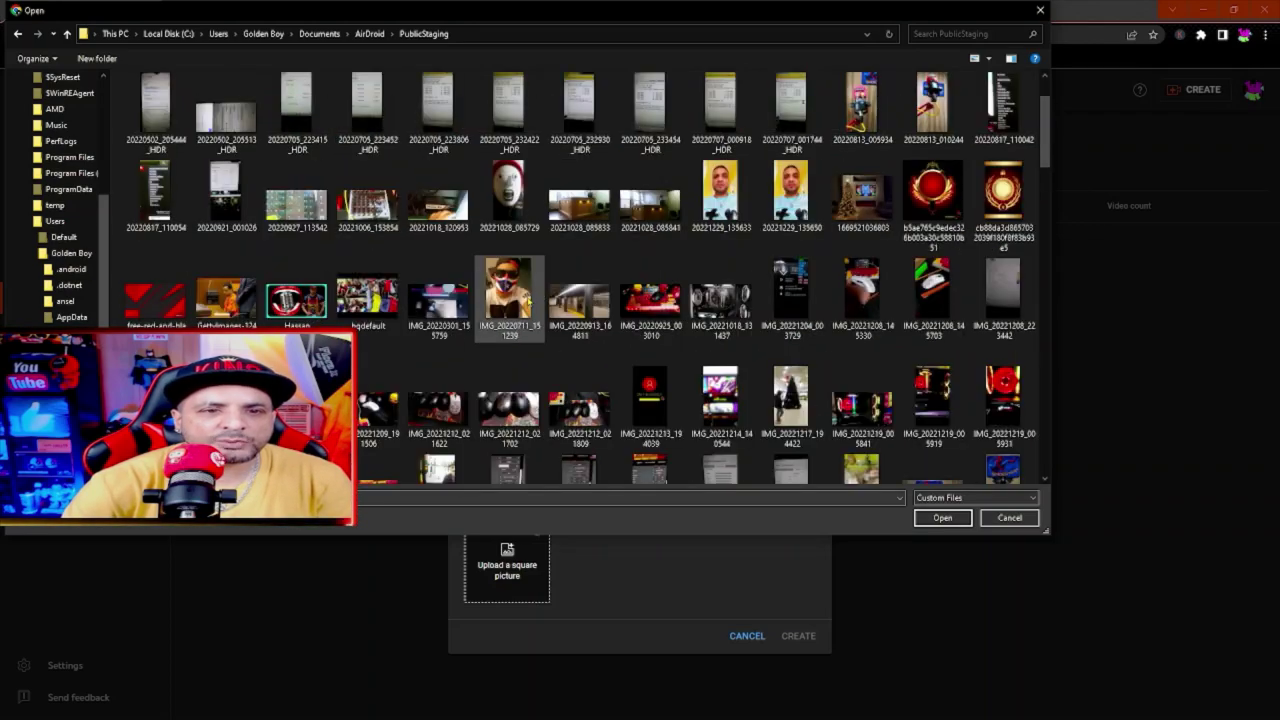
{"action": "scroll", "coordinate": [530, 305], "scroll_direction": "up", "scroll_amount": 1}
{"action": "scroll", "coordinate": [529, 304], "scroll_direction": "down", "scroll_amount": 5}
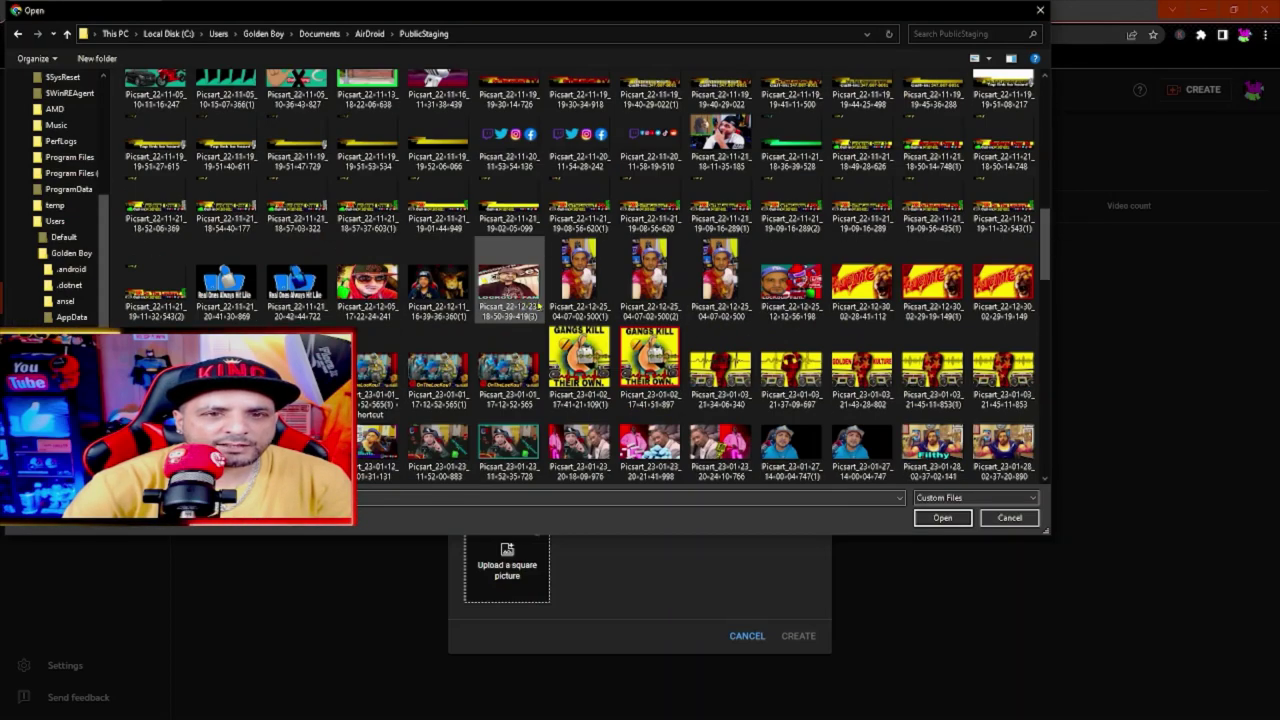
{"action": "scroll", "coordinate": [577, 308], "scroll_direction": "down", "scroll_amount": 5}
{"action": "scroll", "coordinate": [560, 310], "scroll_direction": "up", "scroll_amount": 2}
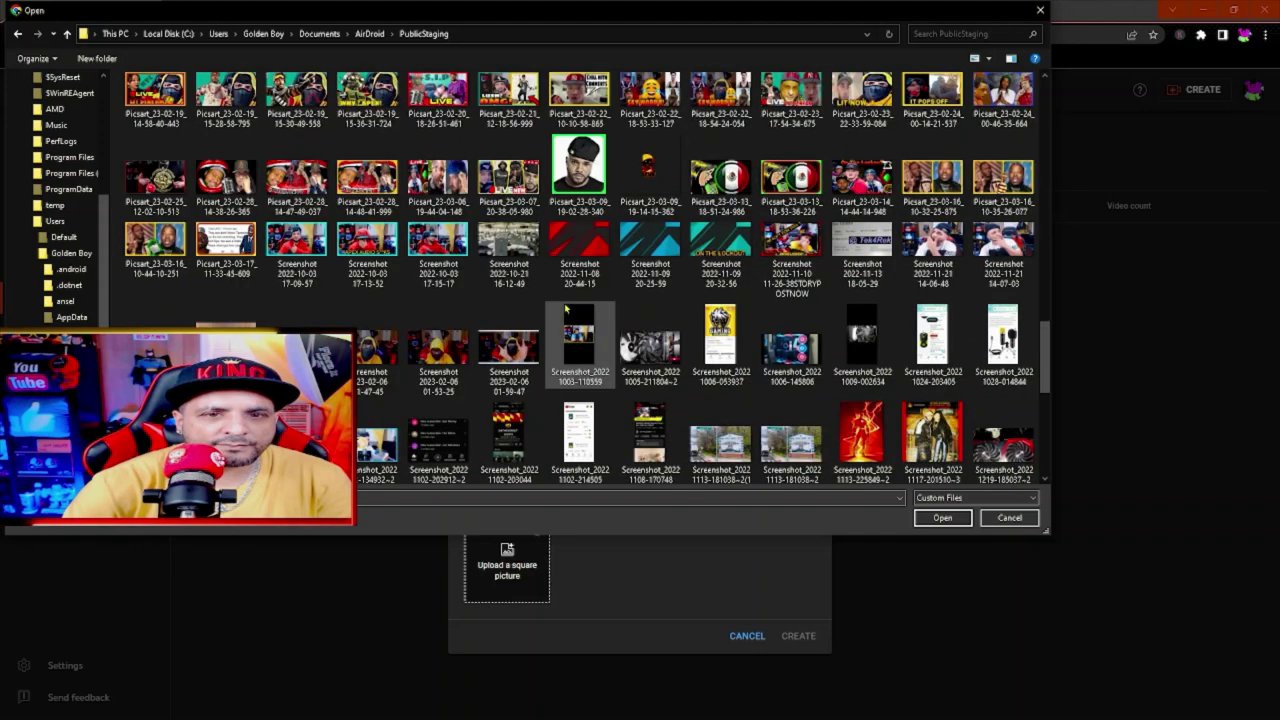
{"action": "scroll", "coordinate": [515, 306], "scroll_direction": "up", "scroll_amount": 3}
{"action": "scroll", "coordinate": [508, 310], "scroll_direction": "up", "scroll_amount": 3}
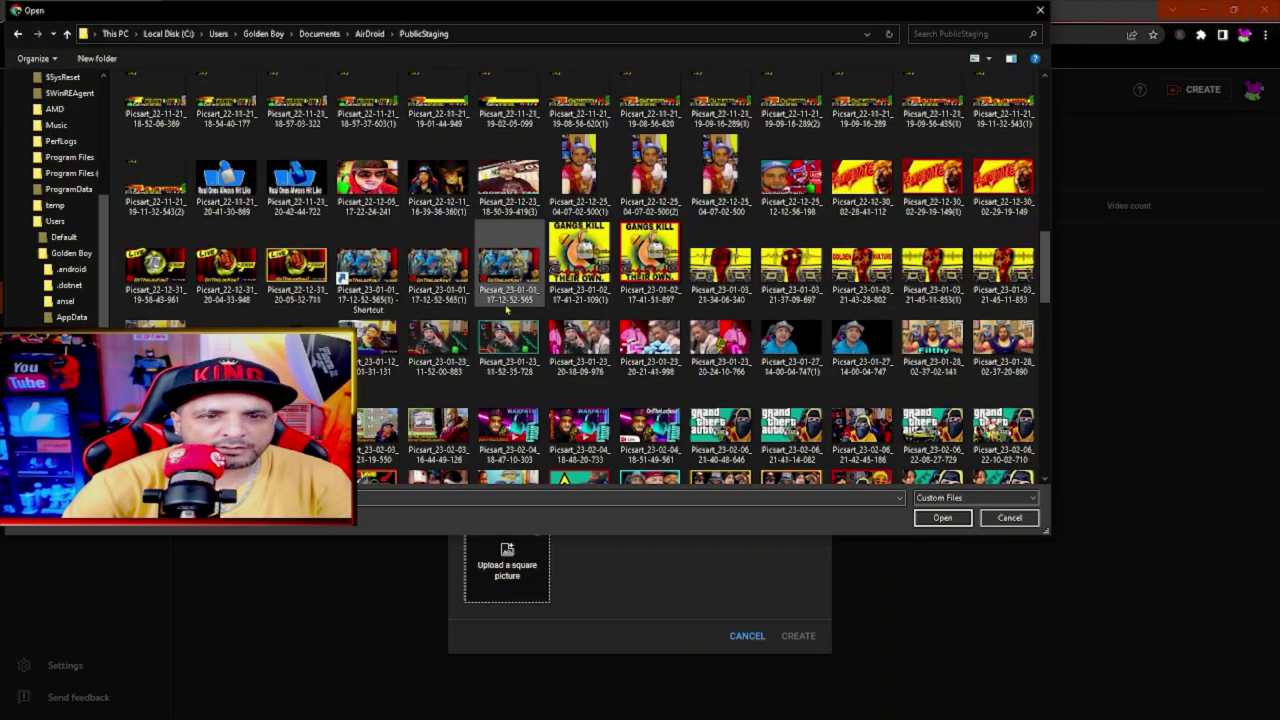
{"action": "scroll", "coordinate": [508, 311], "scroll_direction": "up", "scroll_amount": 3}
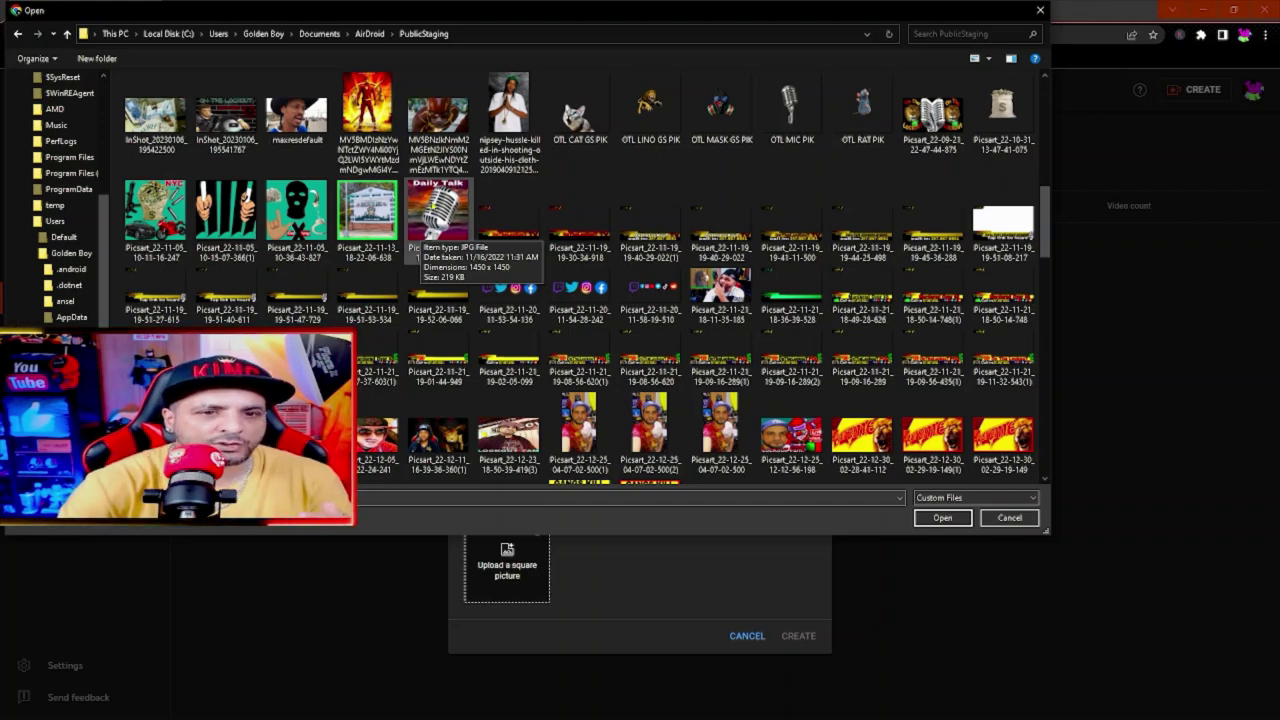
{"action": "left_click", "coordinate": [437, 220]}
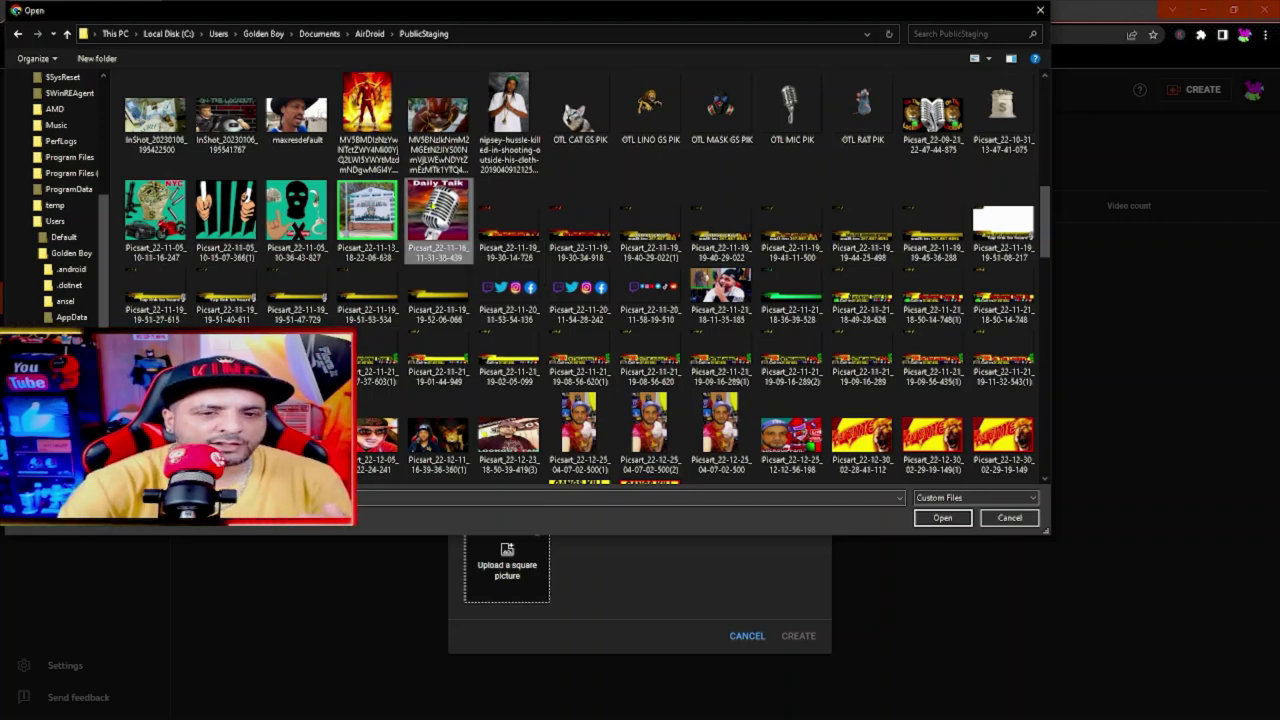
Step: Open the microphone picture, then discard the form and restart creating a brand-new podcast
{"action": "left_click", "coordinate": [920, 519]}
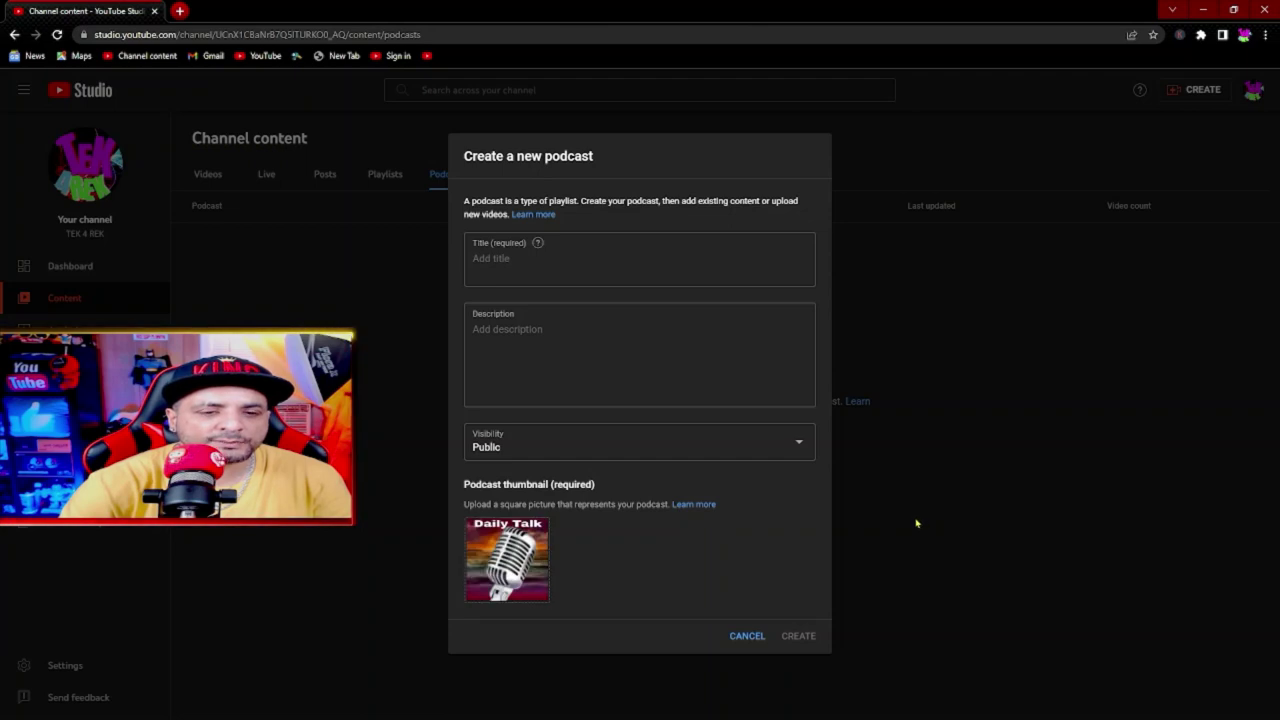
{"action": "mouse_move", "coordinate": [506, 559]}
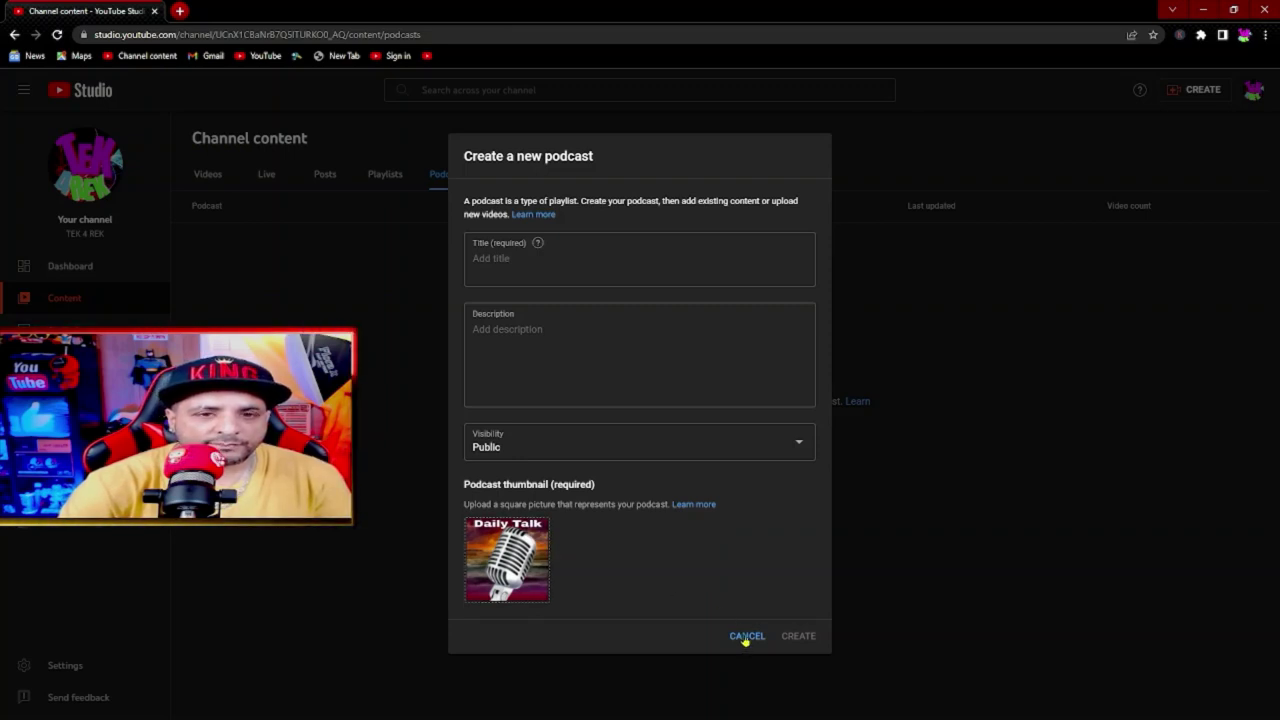
{"action": "left_click", "coordinate": [745, 637]}
{"action": "left_click", "coordinate": [723, 445]}
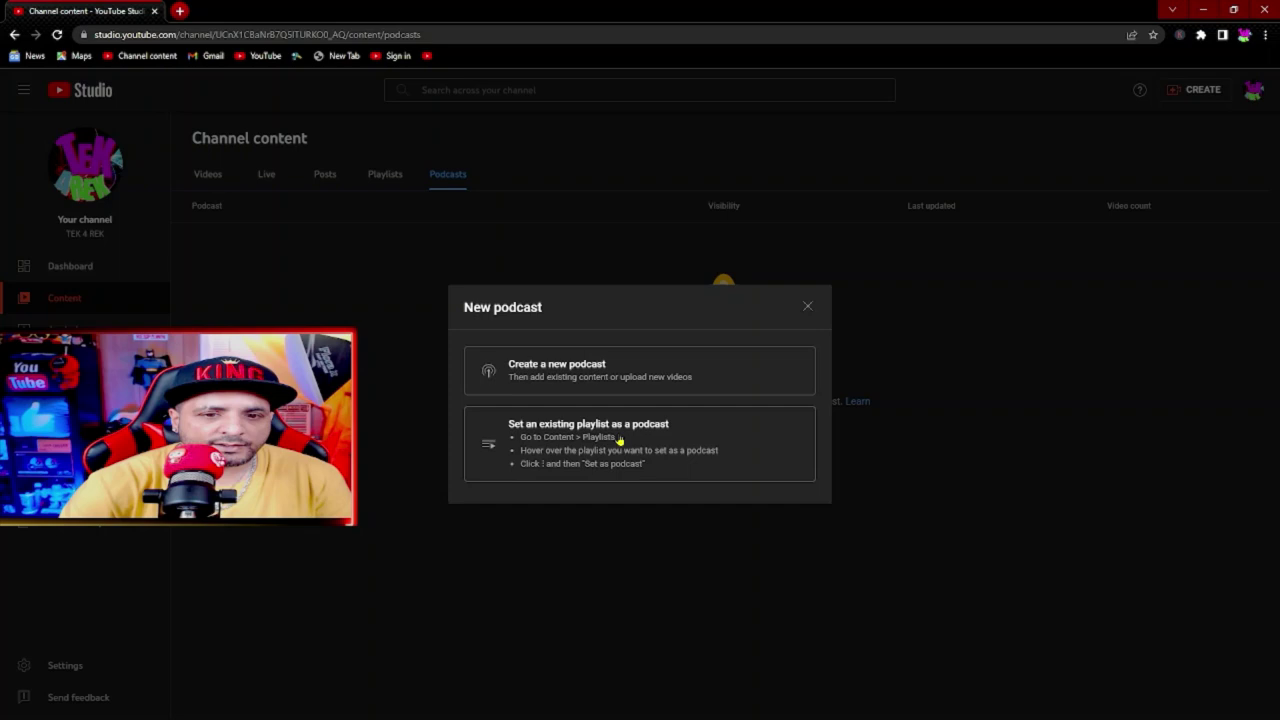
{"action": "left_click", "coordinate": [549, 376]}
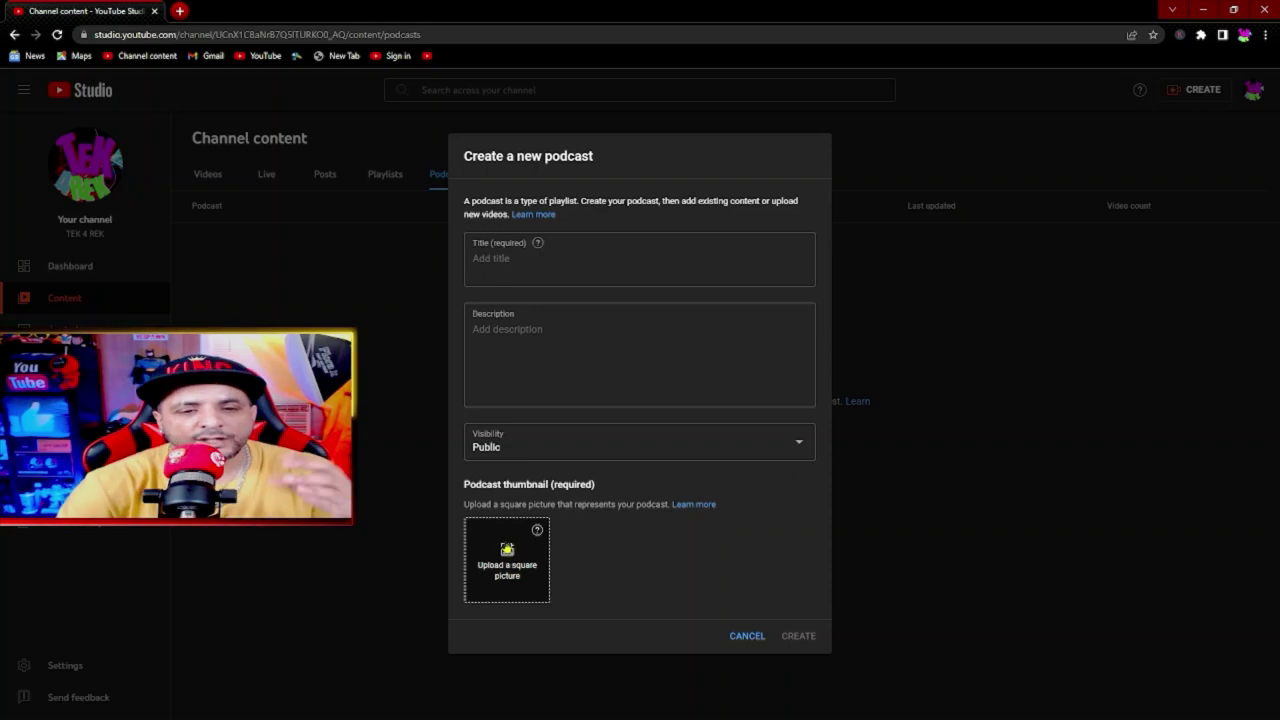
Step: Upload the non-square IMG_20220301 photo as thumbnail, triggering the must-be-square warning
{"action": "left_click", "coordinate": [508, 562]}
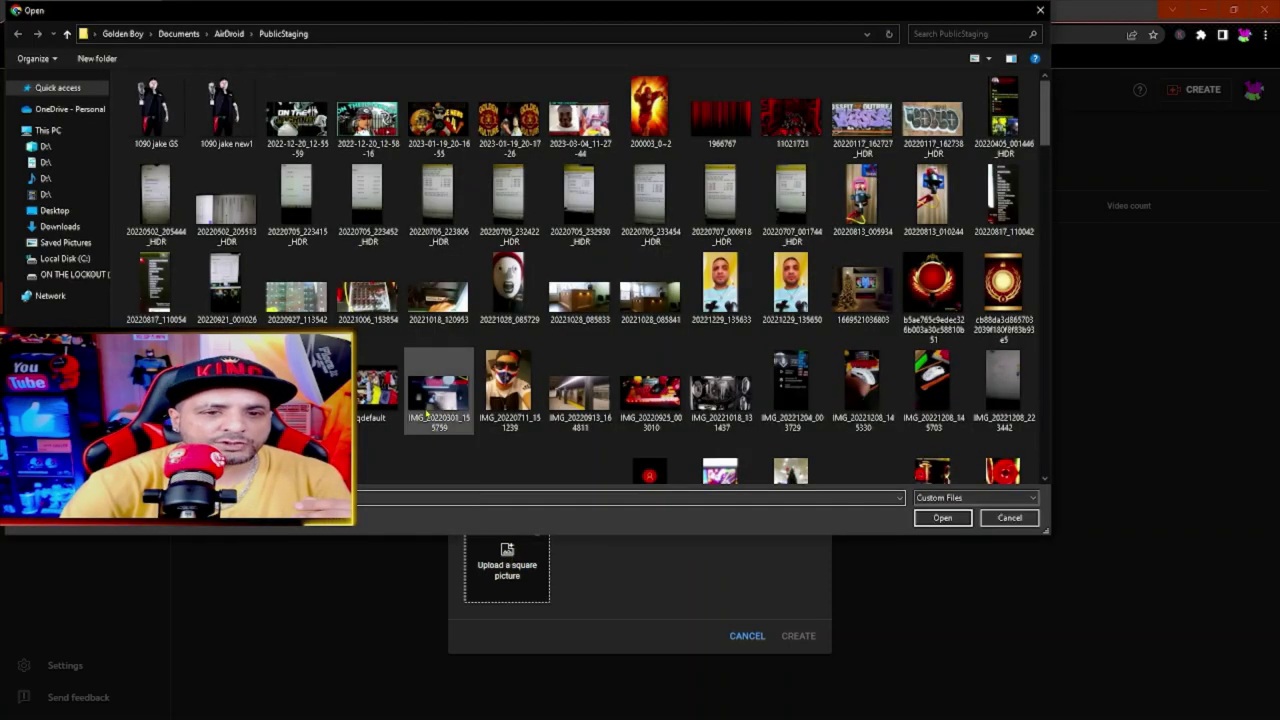
{"action": "left_click", "coordinate": [436, 395]}
{"action": "left_click", "coordinate": [942, 517]}
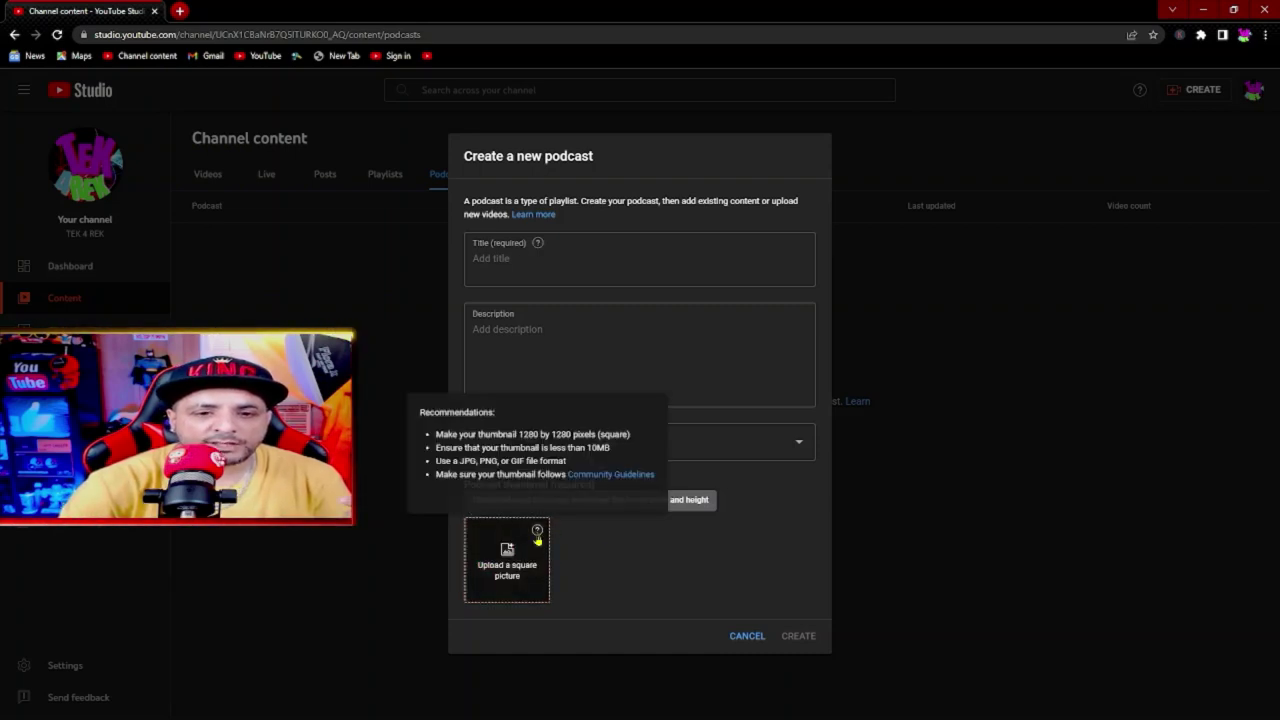
{"action": "mouse_move", "coordinate": [537, 530]}
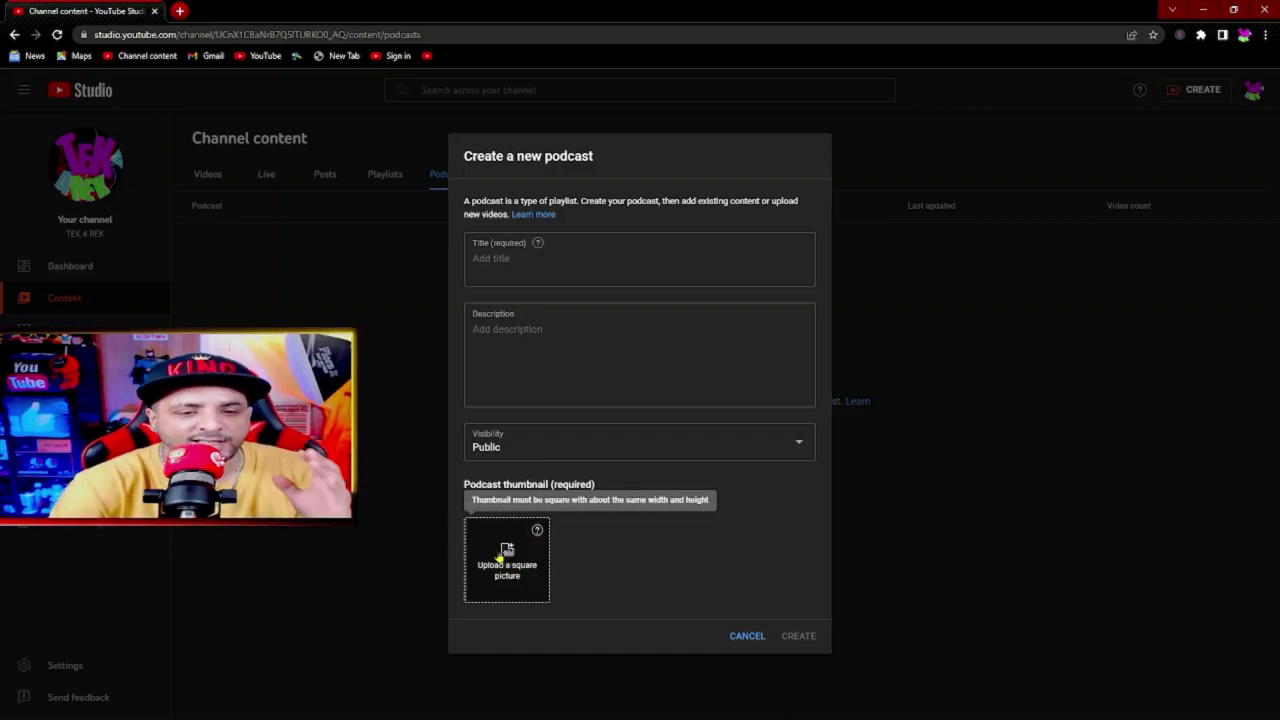
Step: Upload the square Picsart_22-11-05 NYC money-bag image as the podcast thumbnail
{"action": "left_click", "coordinate": [495, 549]}
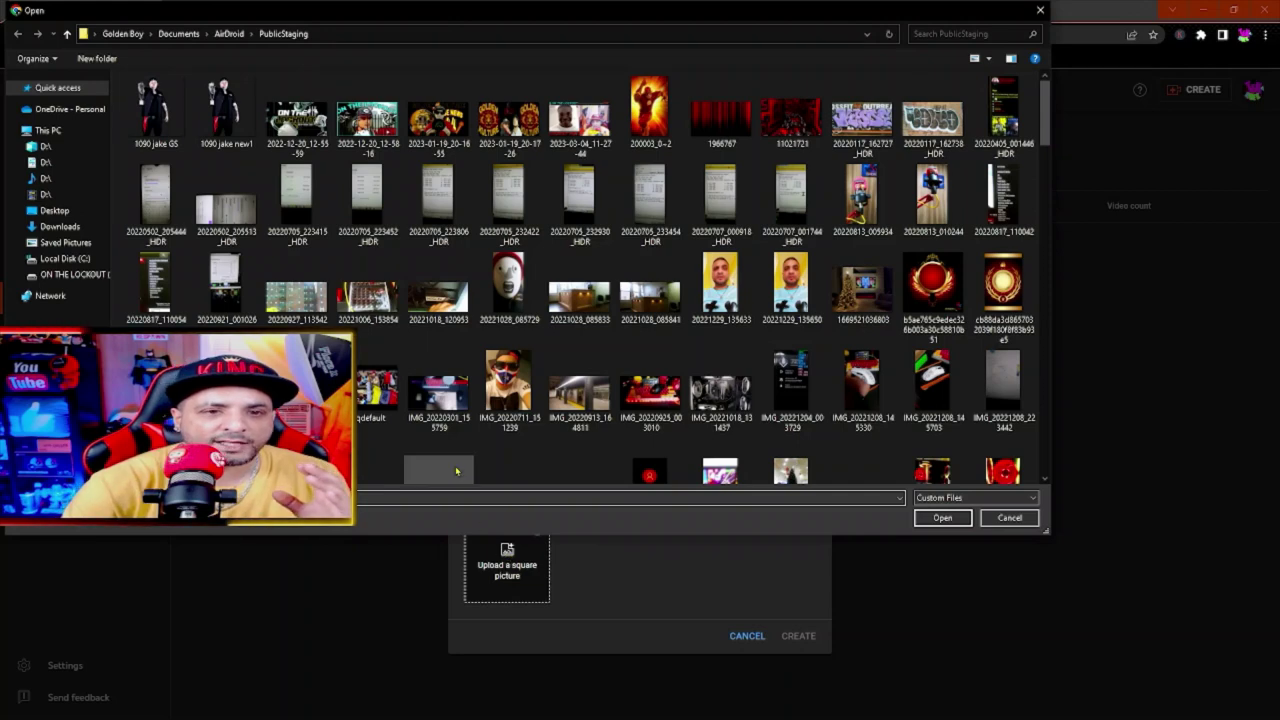
{"action": "scroll", "coordinate": [475, 358], "scroll_direction": "down", "scroll_amount": 5}
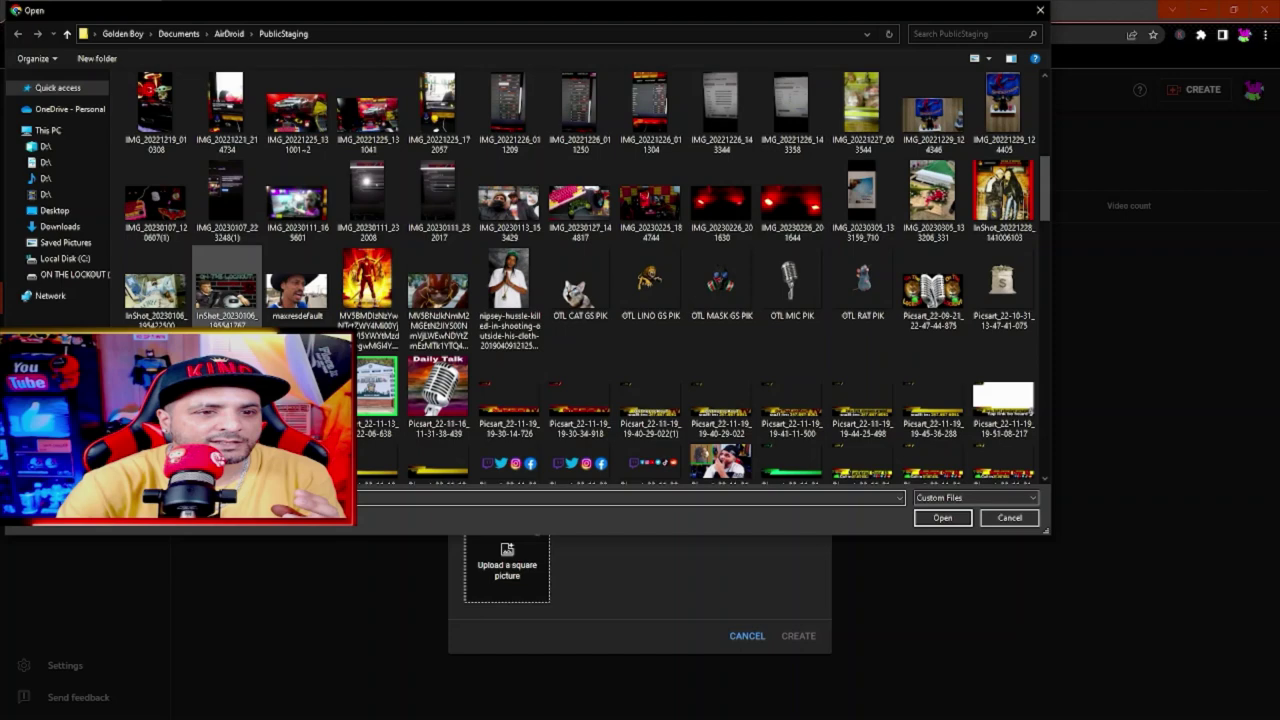
{"action": "scroll", "coordinate": [580, 277], "scroll_direction": "down", "scroll_amount": 5}
{"action": "scroll", "coordinate": [240, 260], "scroll_direction": "up", "scroll_amount": 3}
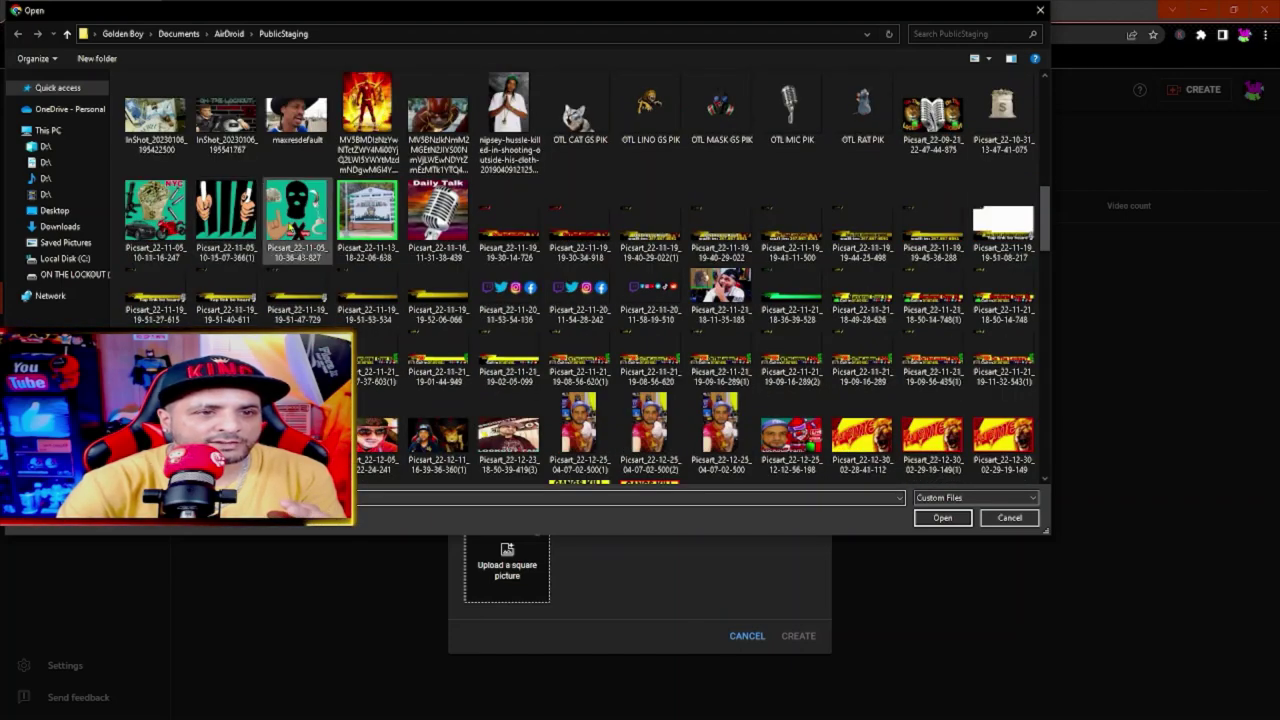
{"action": "mouse_move", "coordinate": [155, 212]}
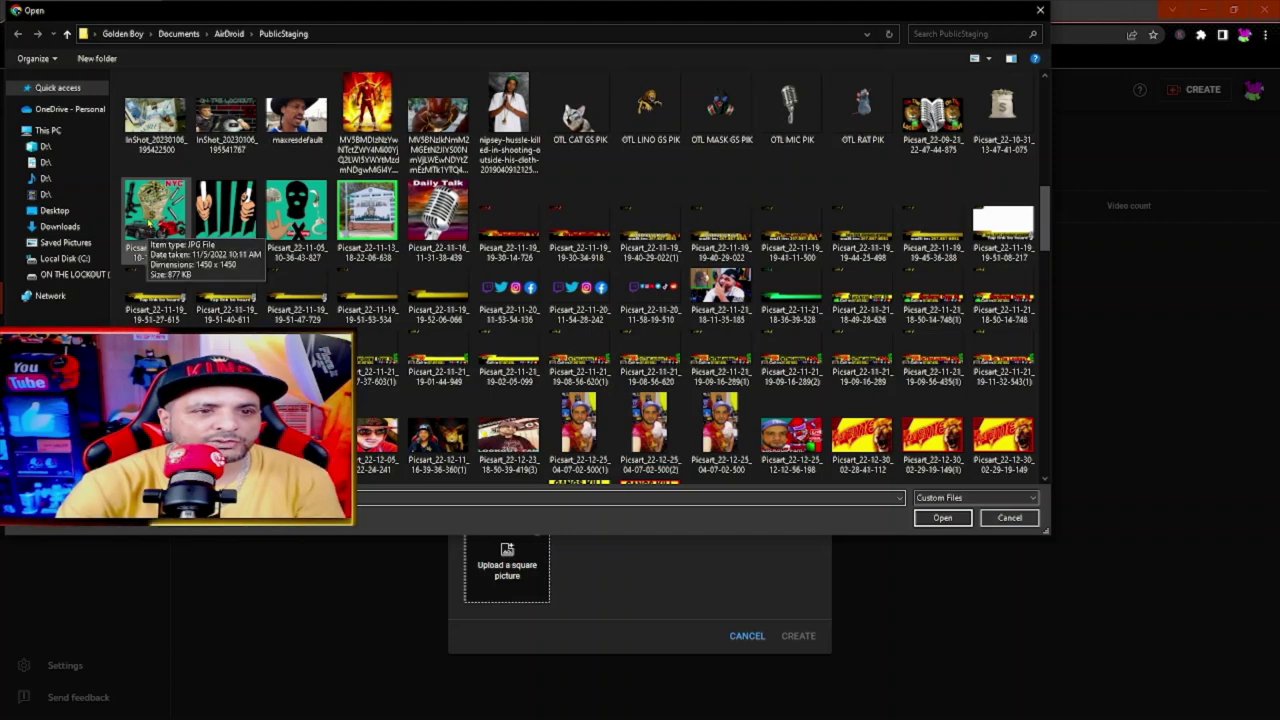
{"action": "left_click", "coordinate": [150, 226]}
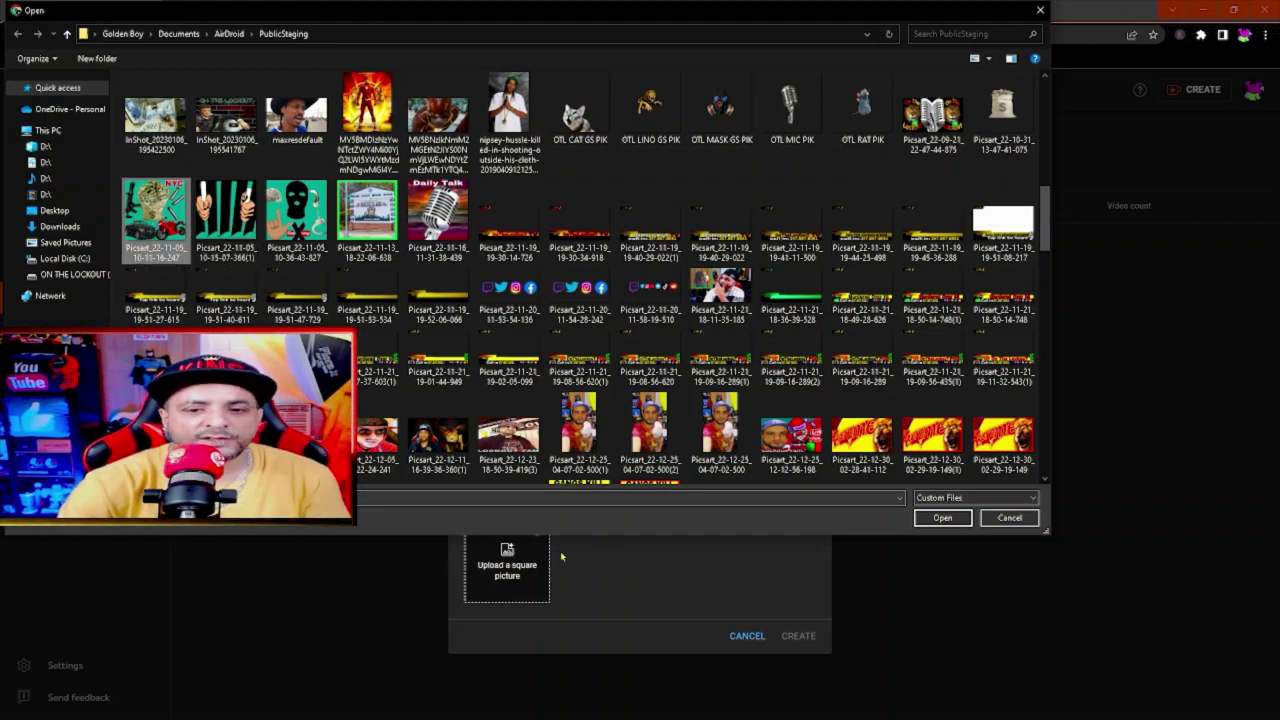
{"action": "left_click", "coordinate": [942, 518]}
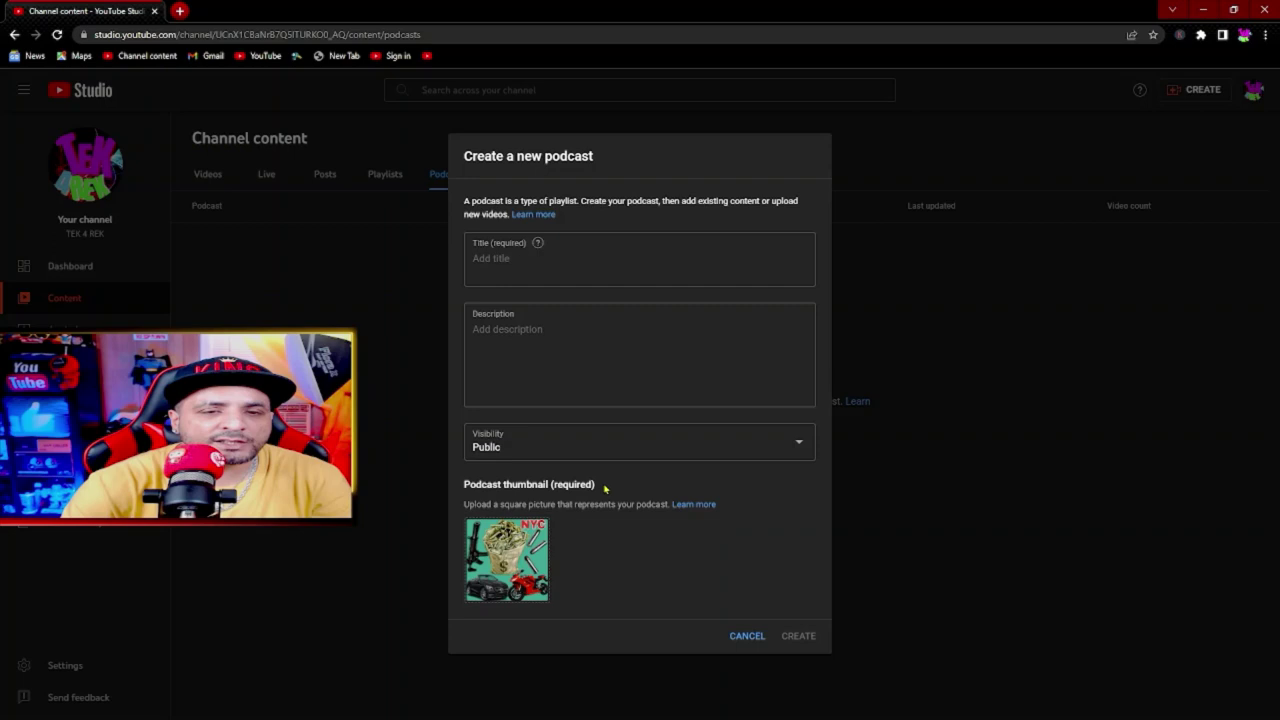
Step: Cancel the unfinished podcast and open the other channel's Studio Podcasts tab
{"action": "left_click", "coordinate": [756, 641]}
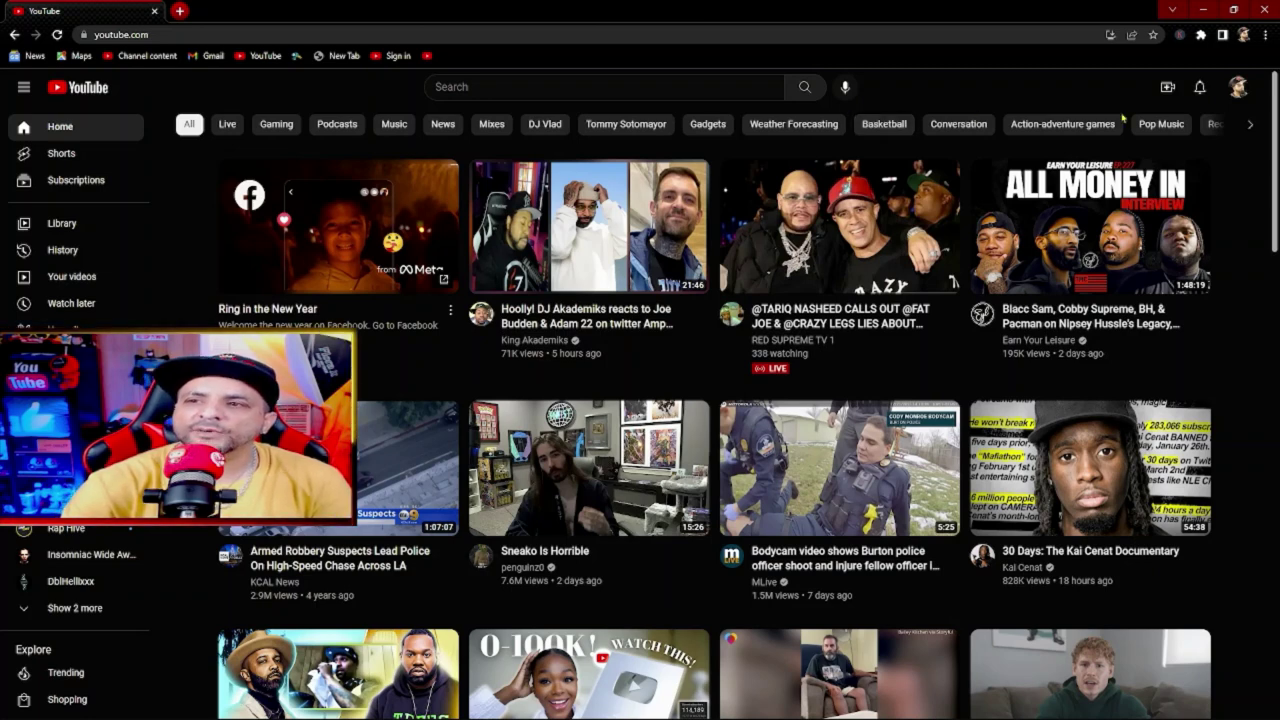
{"action": "left_click", "coordinate": [1238, 88]}
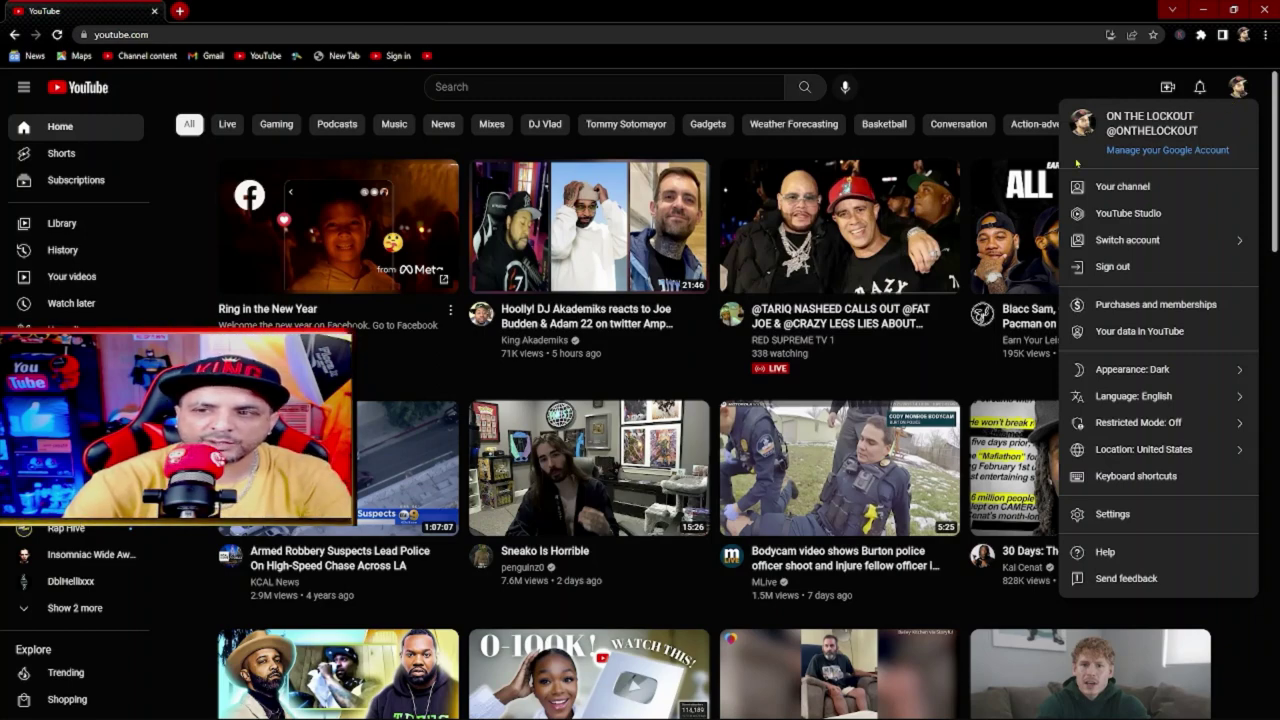
{"action": "left_click", "coordinate": [1113, 216]}
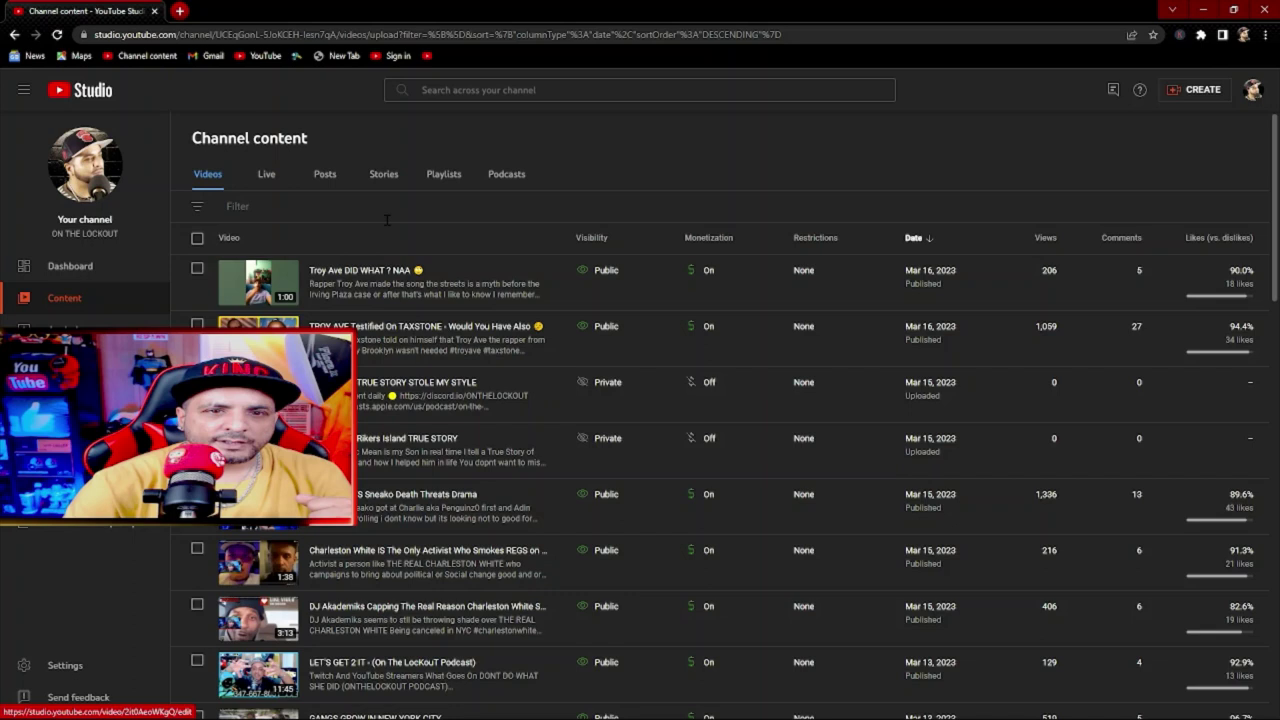
{"action": "left_click", "coordinate": [503, 180]}
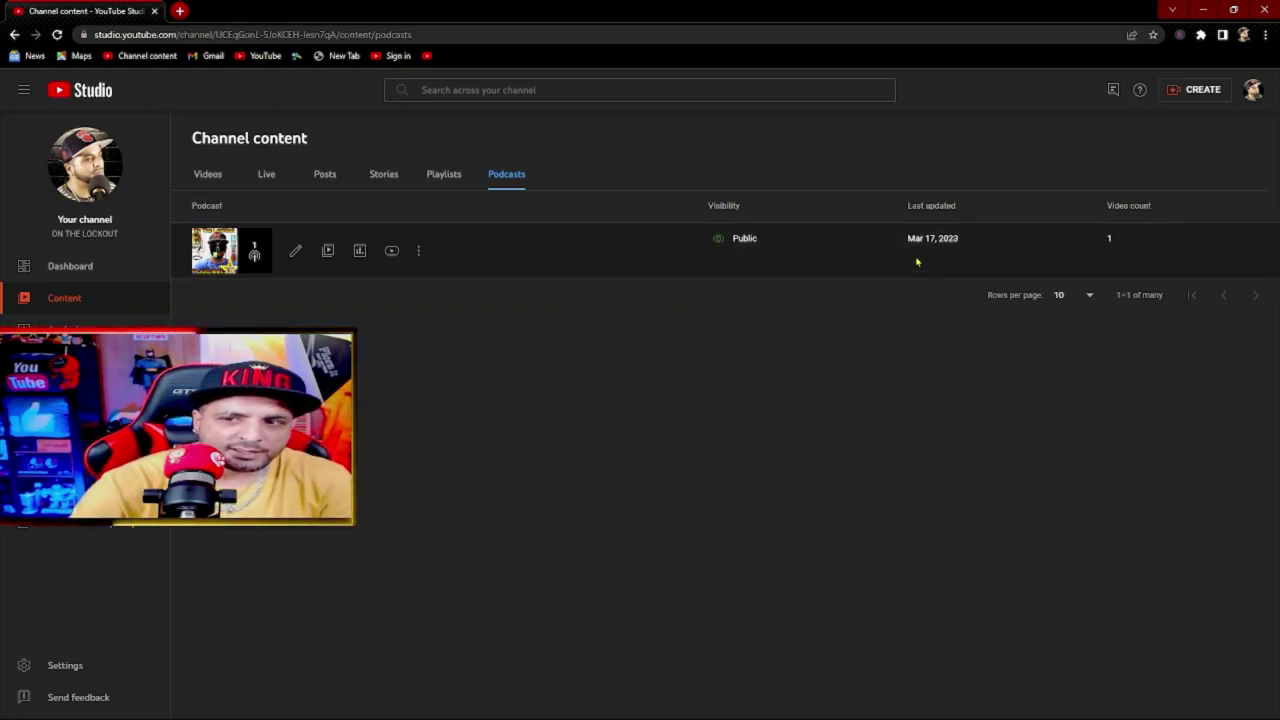
{"action": "mouse_move", "coordinate": [240, 250]}
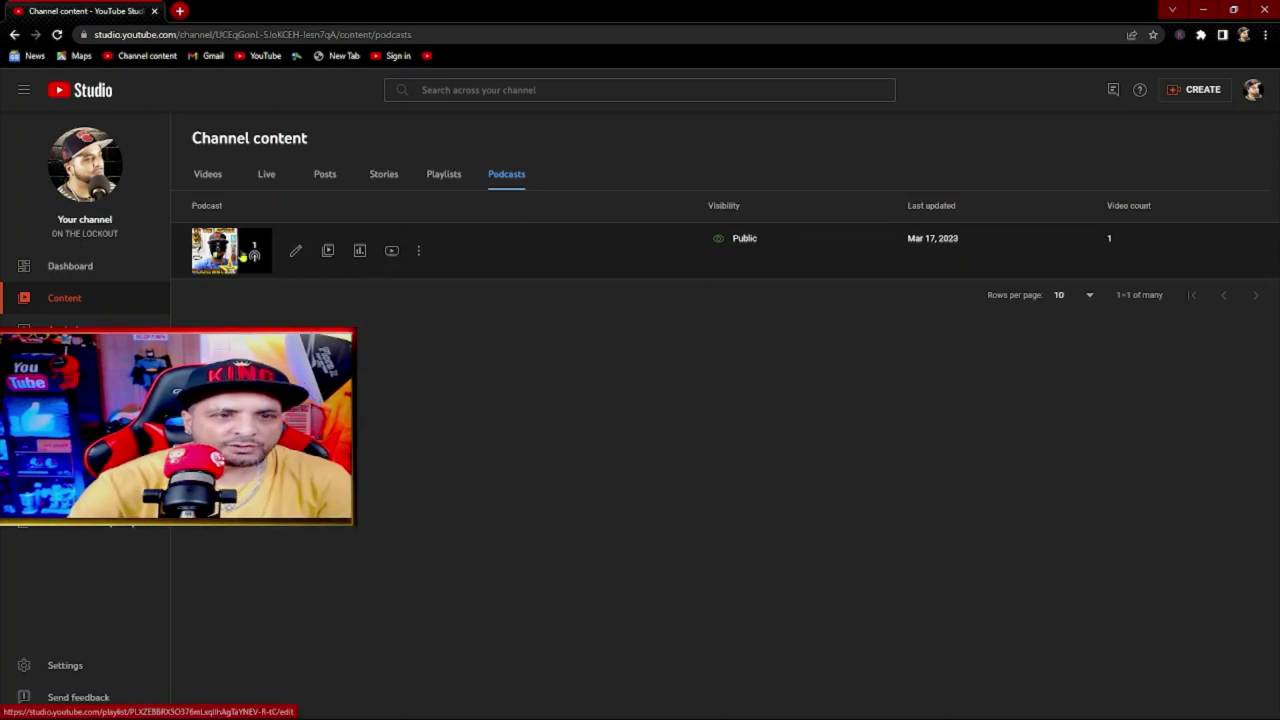
Step: Open On The Lockout Podcast's details, keep visibility Public, and view its videos
{"action": "left_click", "coordinate": [242, 257]}
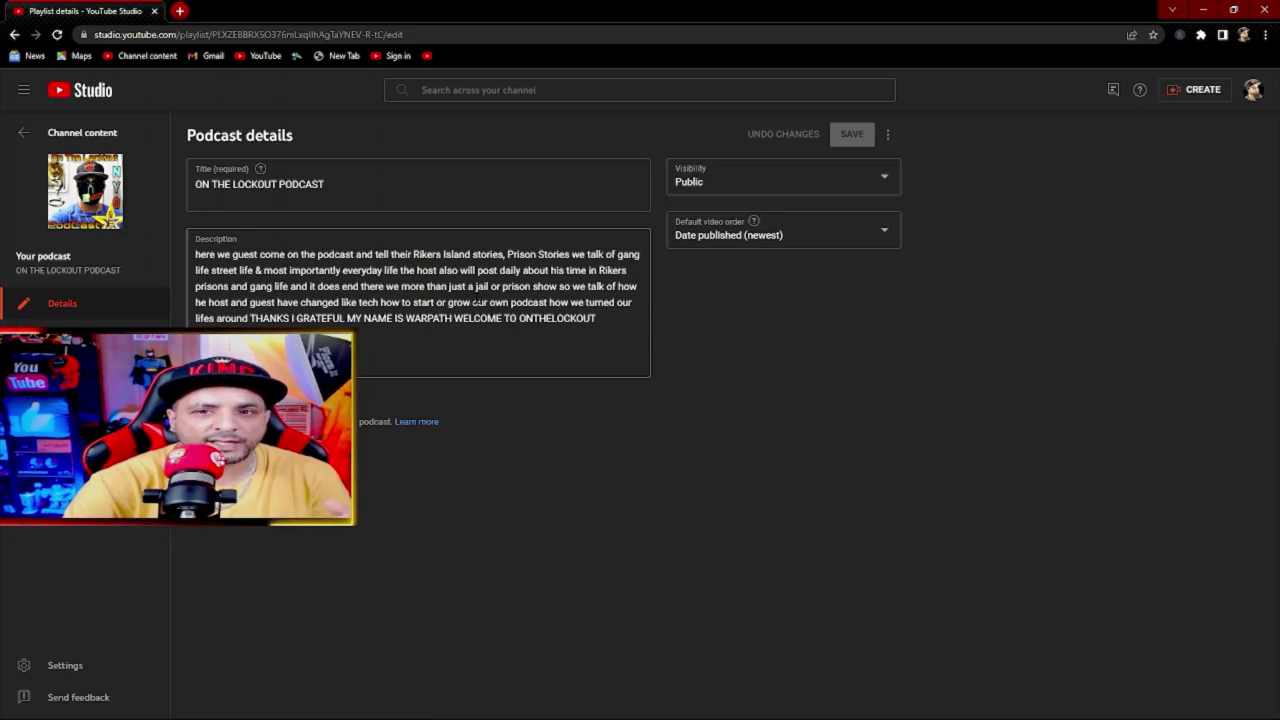
{"action": "left_click", "coordinate": [880, 180]}
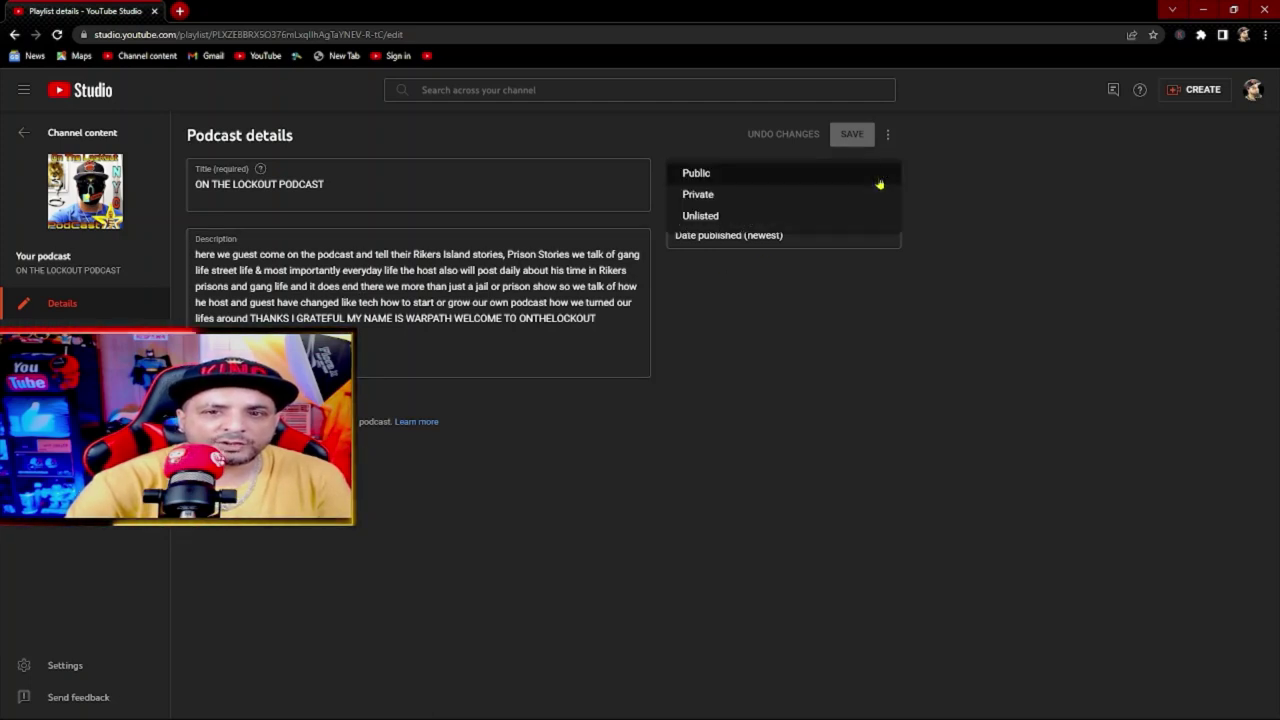
{"action": "left_click", "coordinate": [728, 278]}
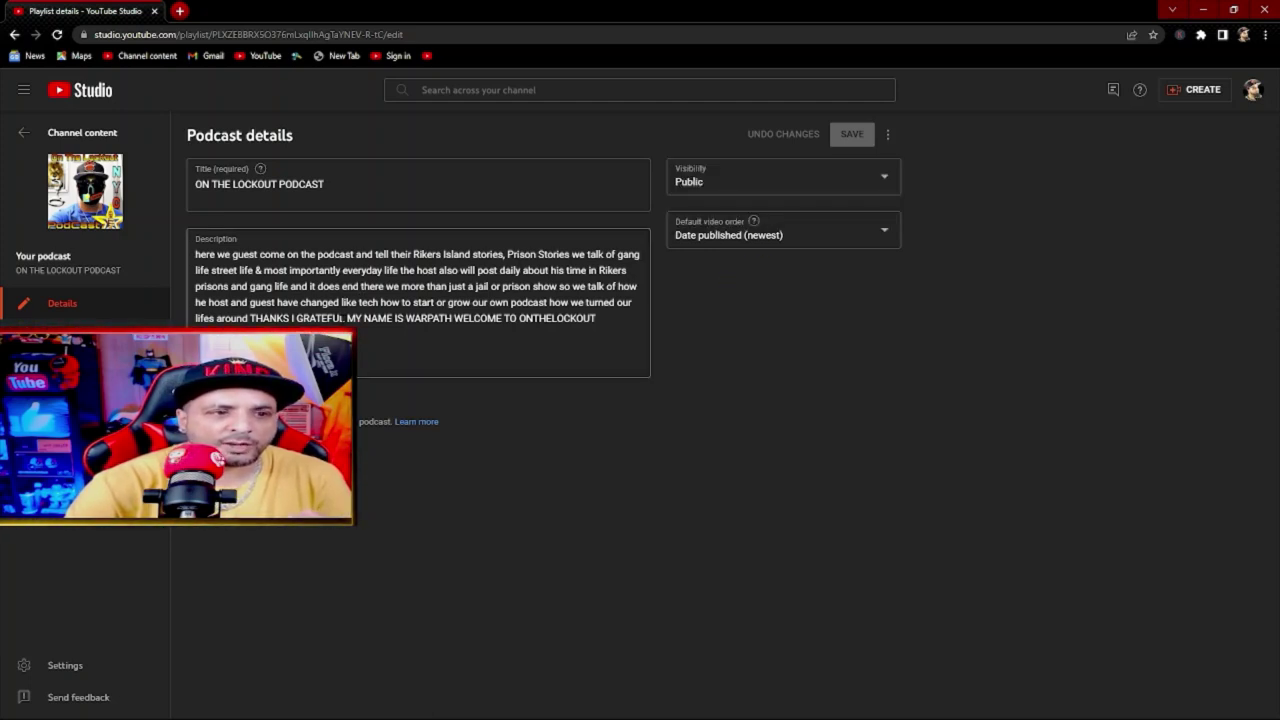
{"action": "left_click", "coordinate": [62, 340]}
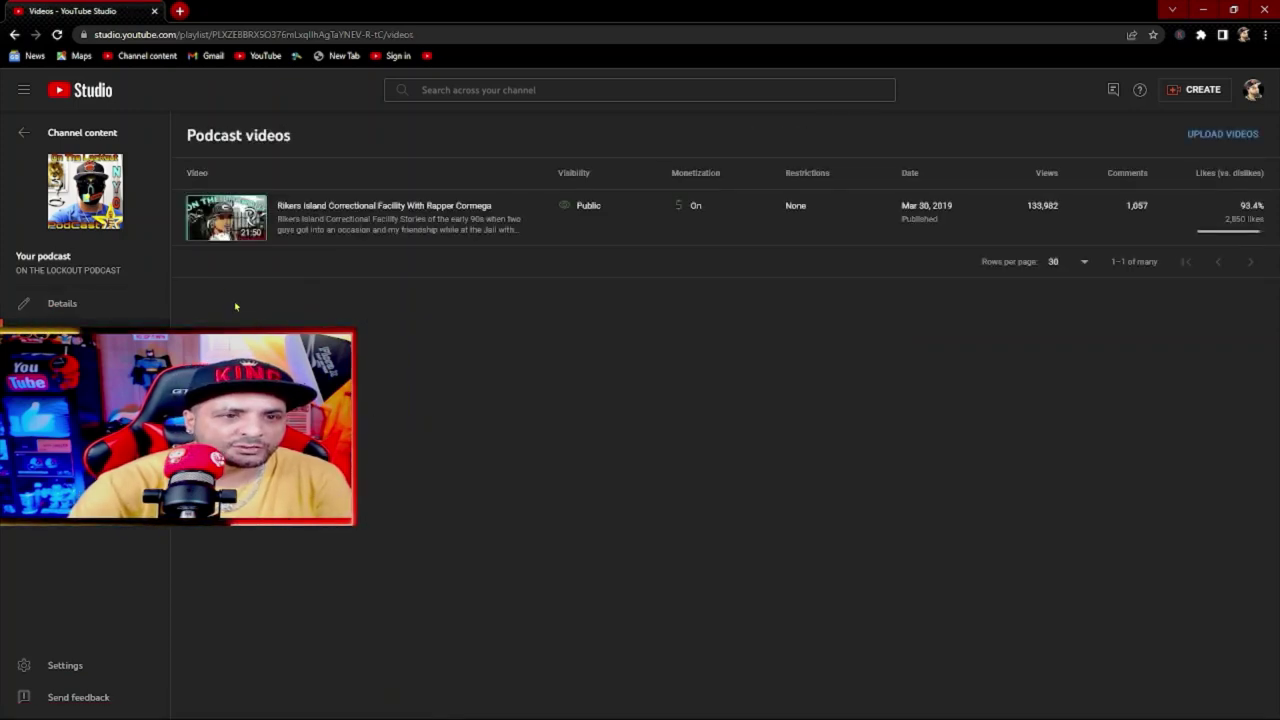
{"action": "mouse_move", "coordinate": [226, 217]}
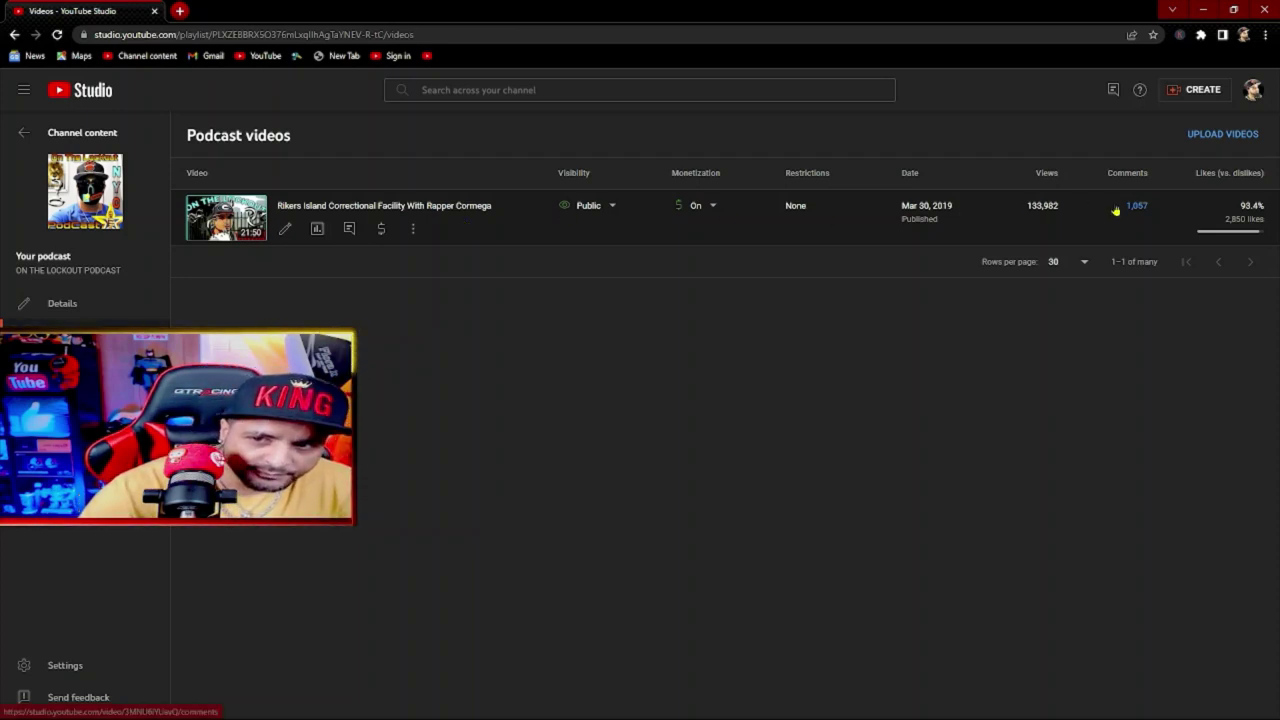
Step: Open and dismiss the Rikers Island episode's options menu
{"action": "left_click", "coordinate": [414, 230]}
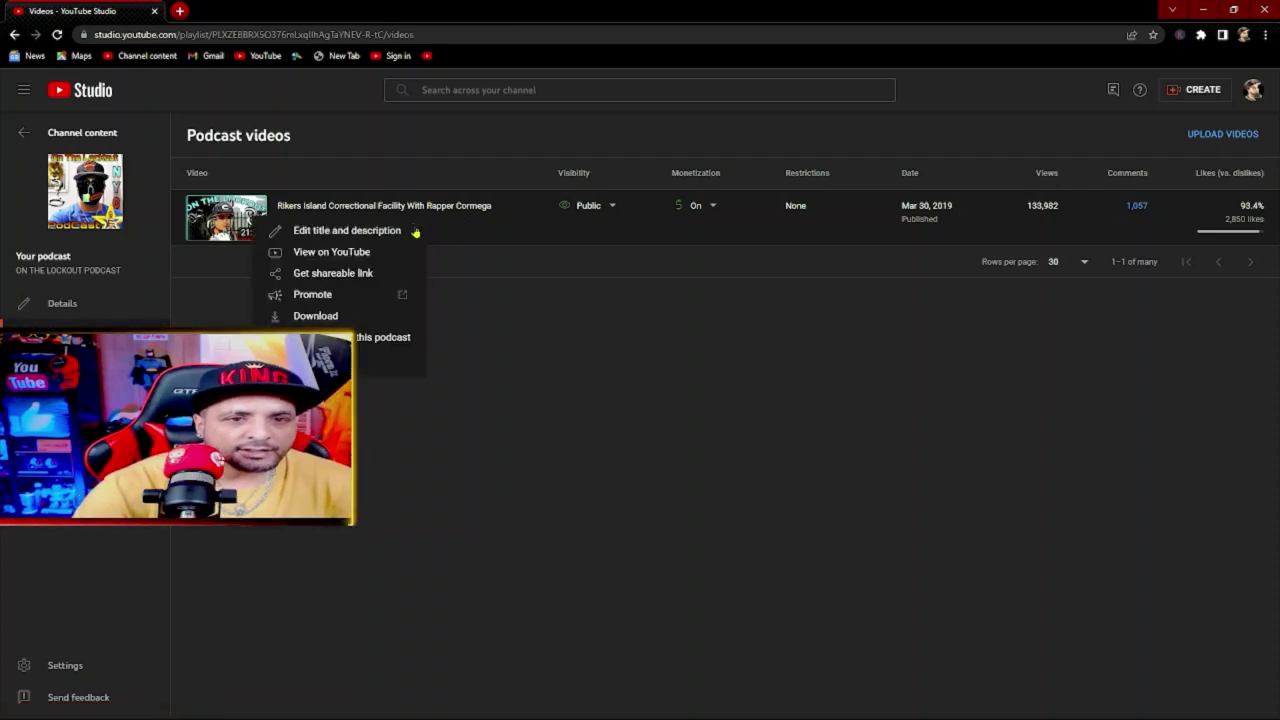
{"action": "left_click", "coordinate": [500, 306]}
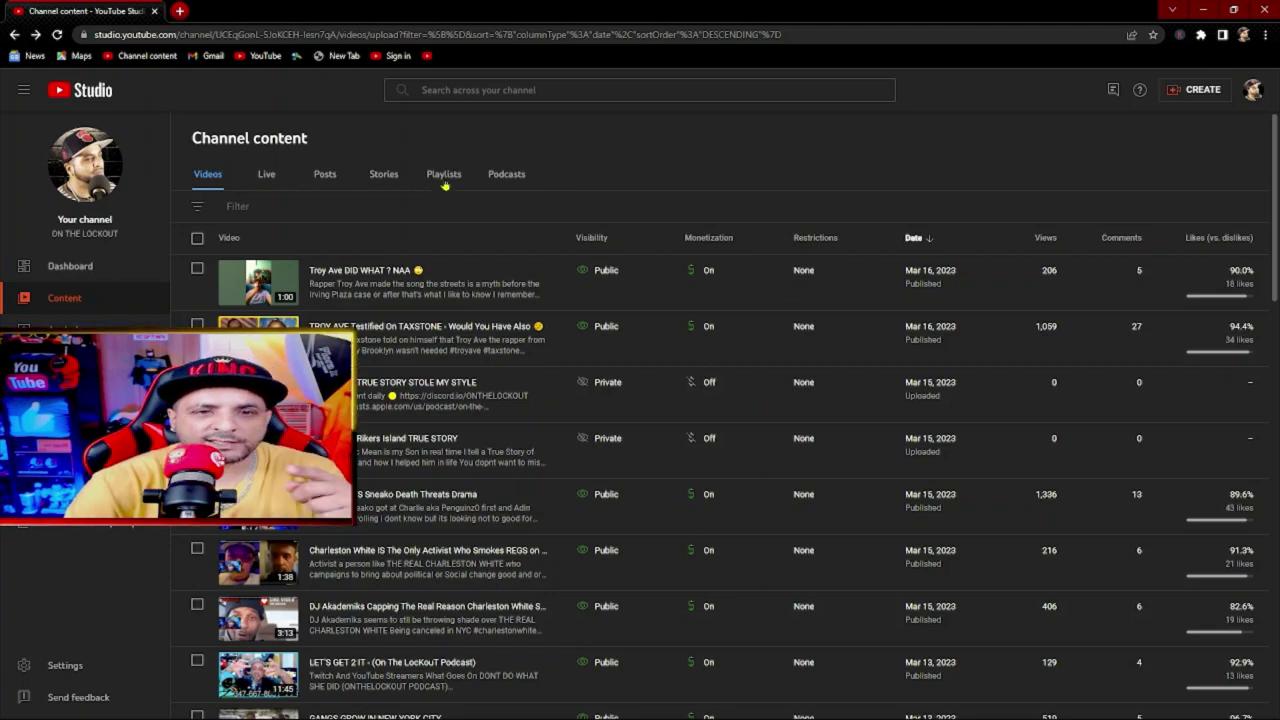
Step: Scroll through the channel's playlists, including On The Lockout Podcast
{"action": "left_click", "coordinate": [445, 177]}
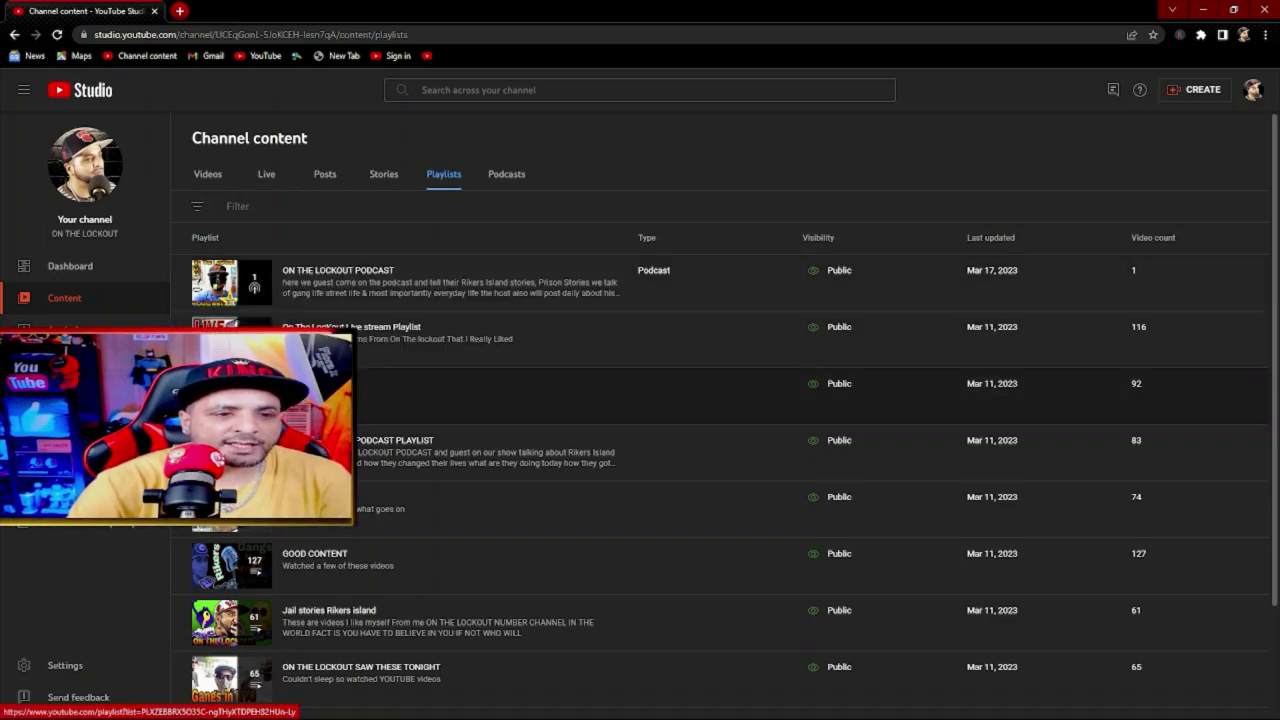
{"action": "scroll", "coordinate": [262, 305], "scroll_direction": "down", "scroll_amount": 1}
{"action": "scroll", "coordinate": [262, 350], "scroll_direction": "down", "scroll_amount": 1}
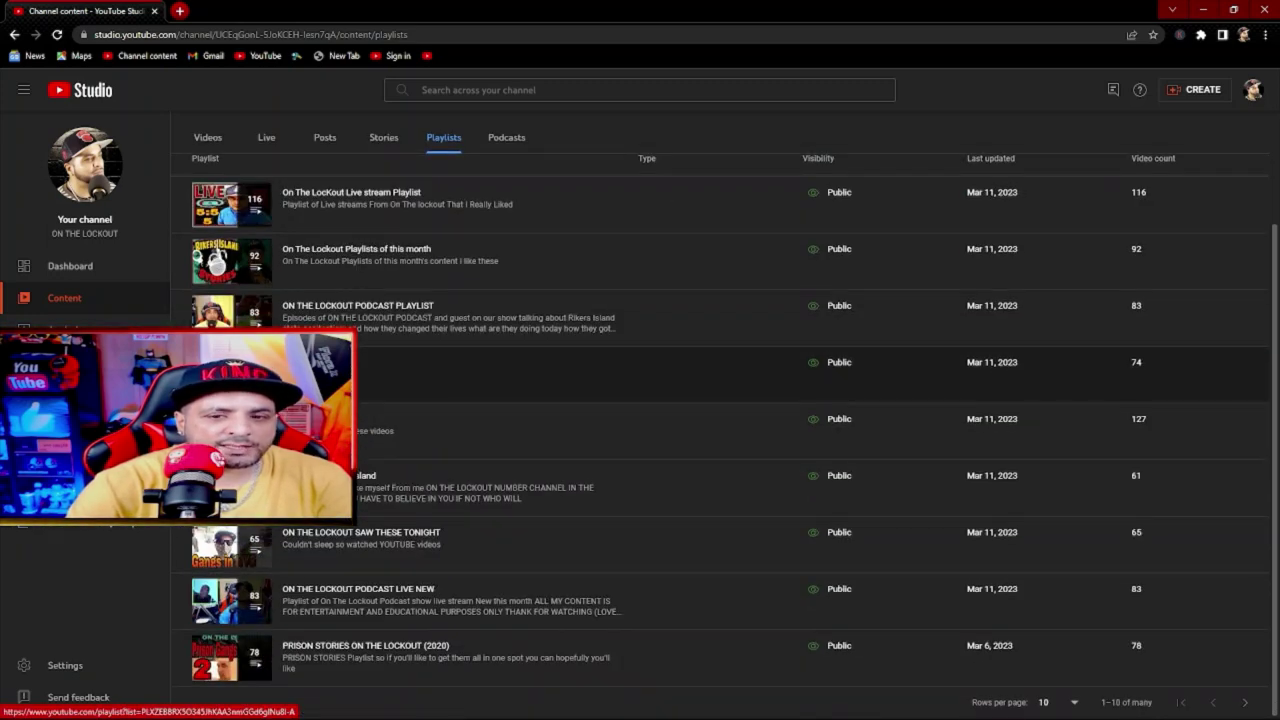
{"action": "scroll", "coordinate": [262, 350], "scroll_direction": "up", "scroll_amount": 2}
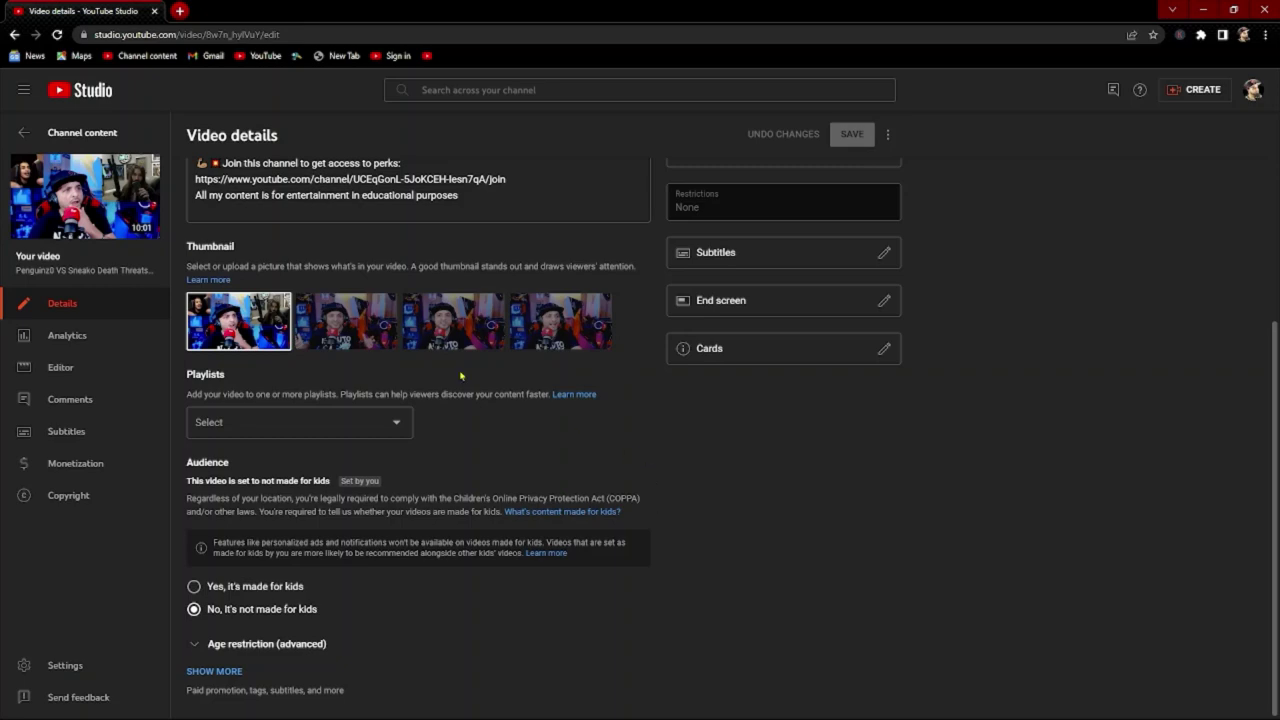
Step: Return to Channel content, open the Penguinz0 VS Sneako video, and open its Playlists selector
{"action": "left_click", "coordinate": [25, 133]}
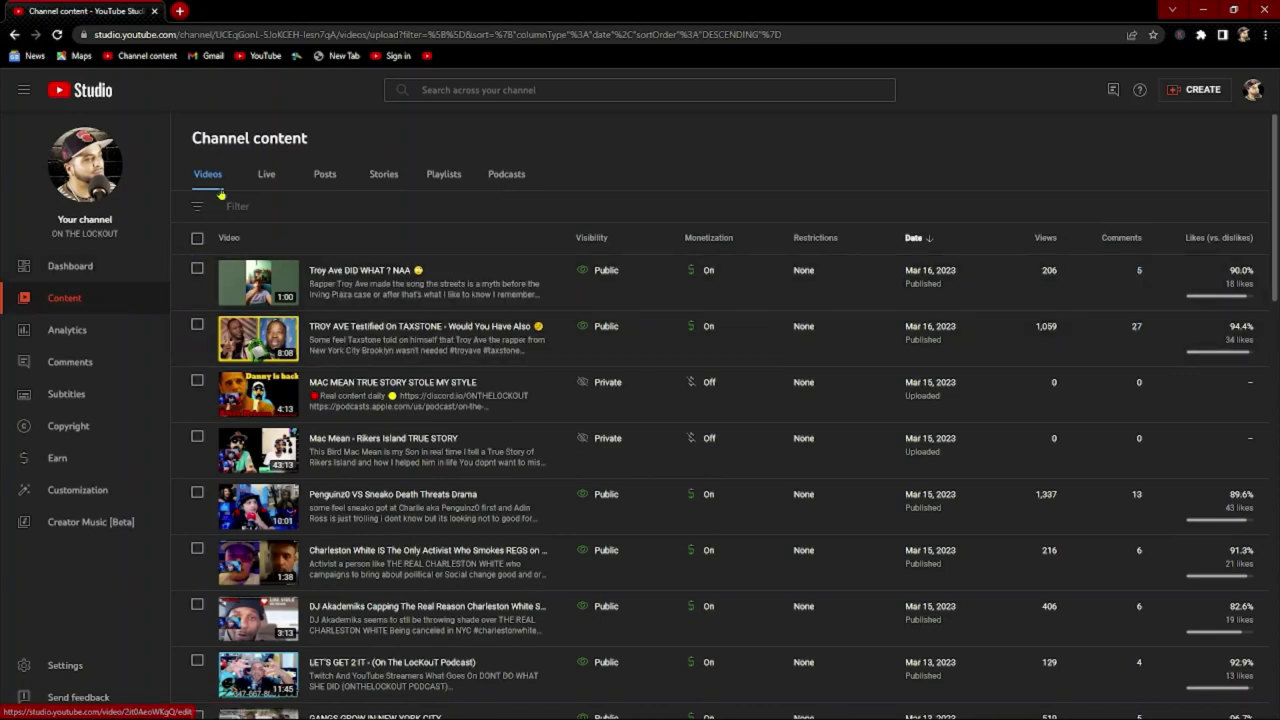
{"action": "mouse_move", "coordinate": [400, 505]}
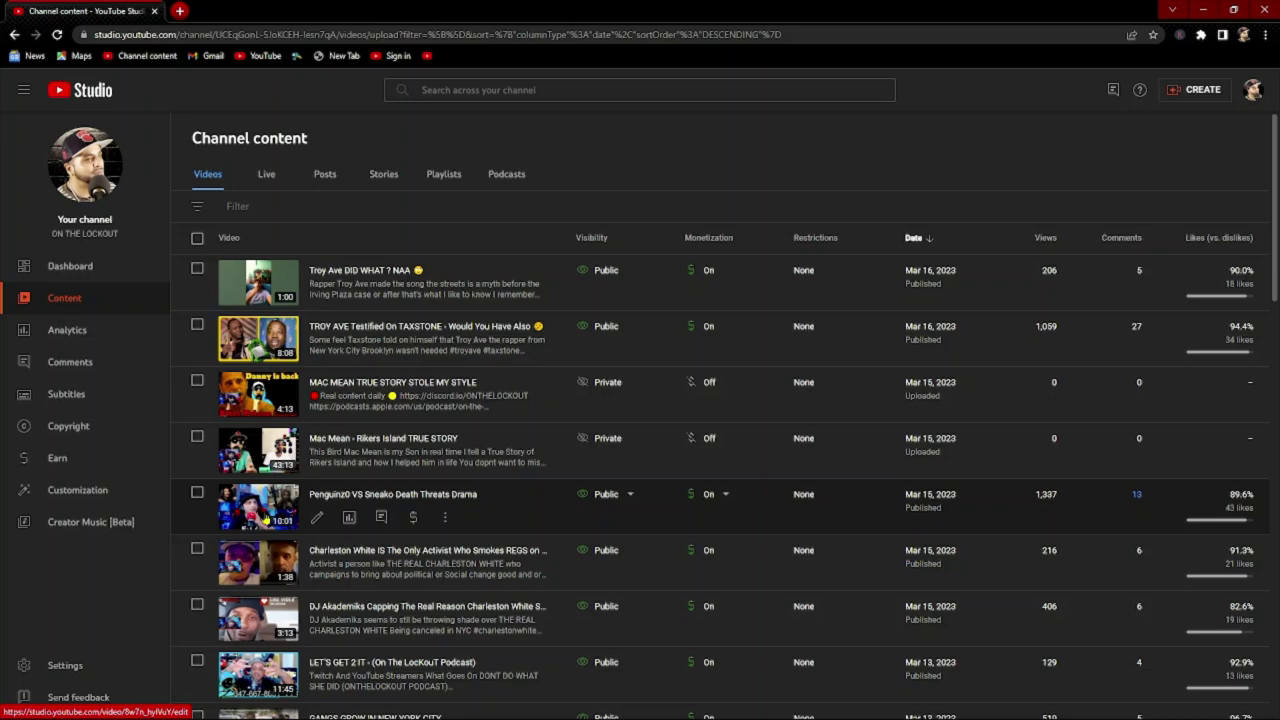
{"action": "left_click", "coordinate": [266, 512]}
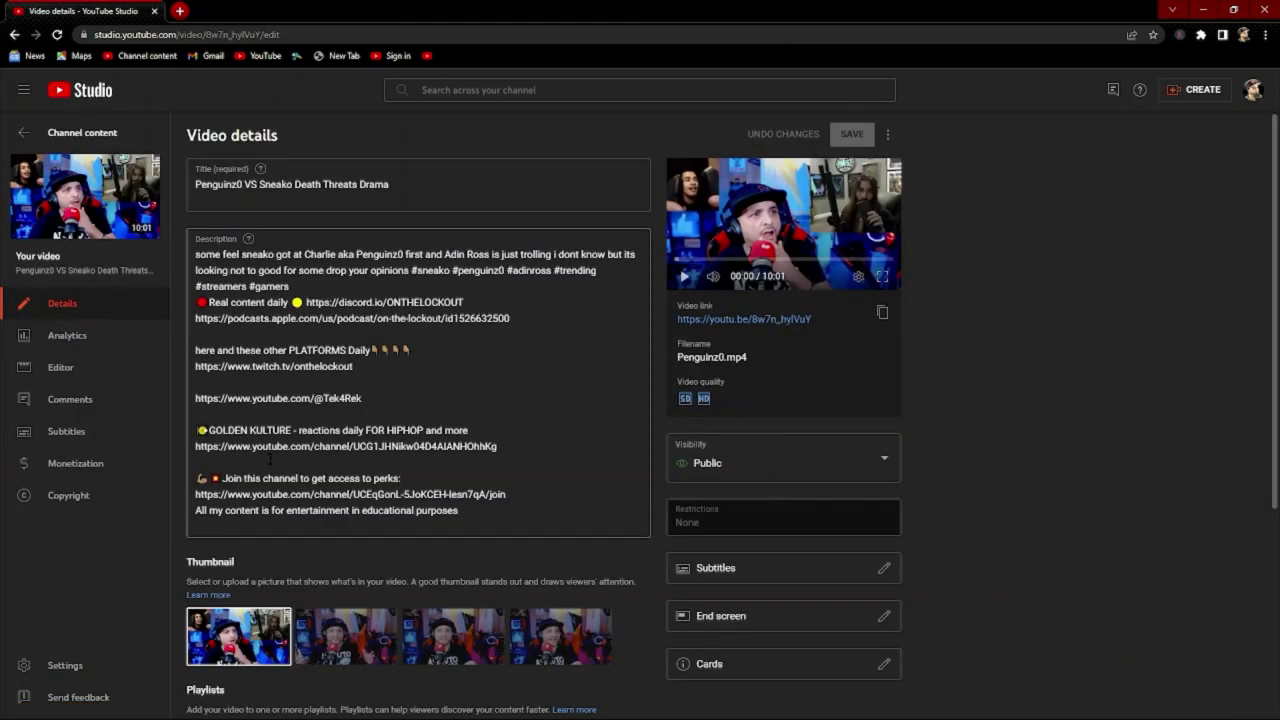
{"action": "scroll", "coordinate": [269, 459], "scroll_direction": "down", "scroll_amount": 3}
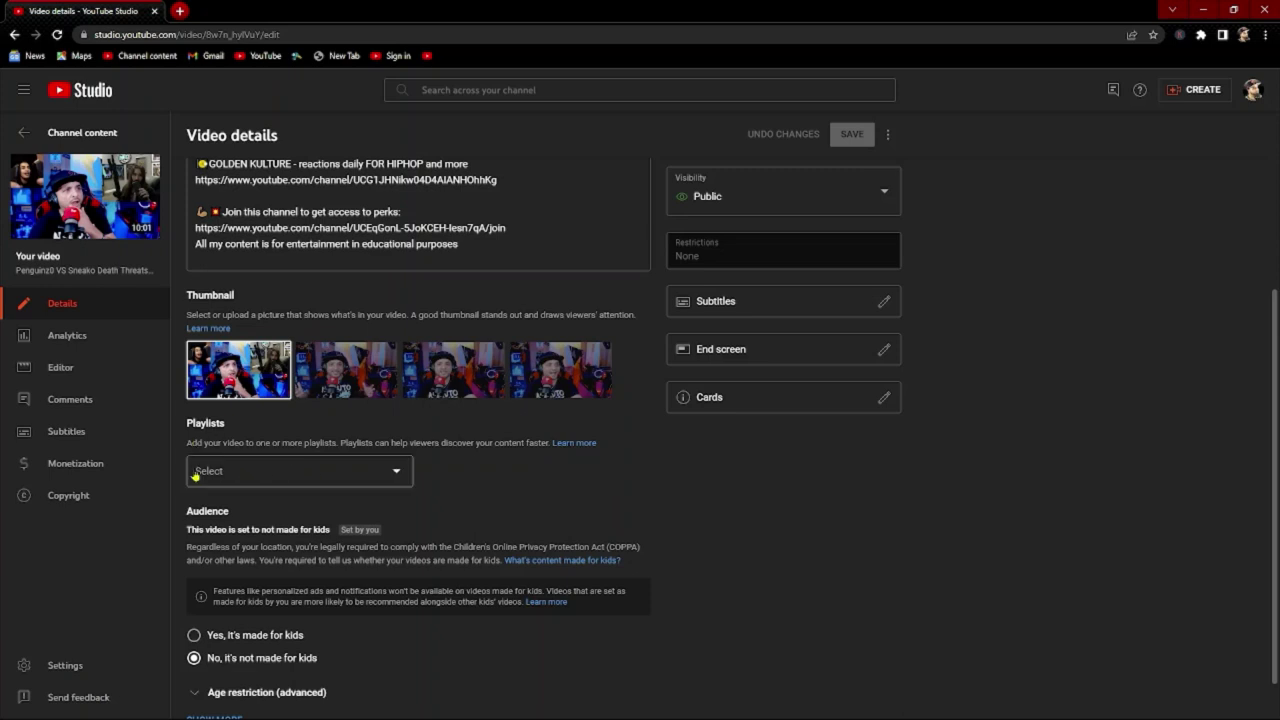
{"action": "left_click", "coordinate": [397, 474]}
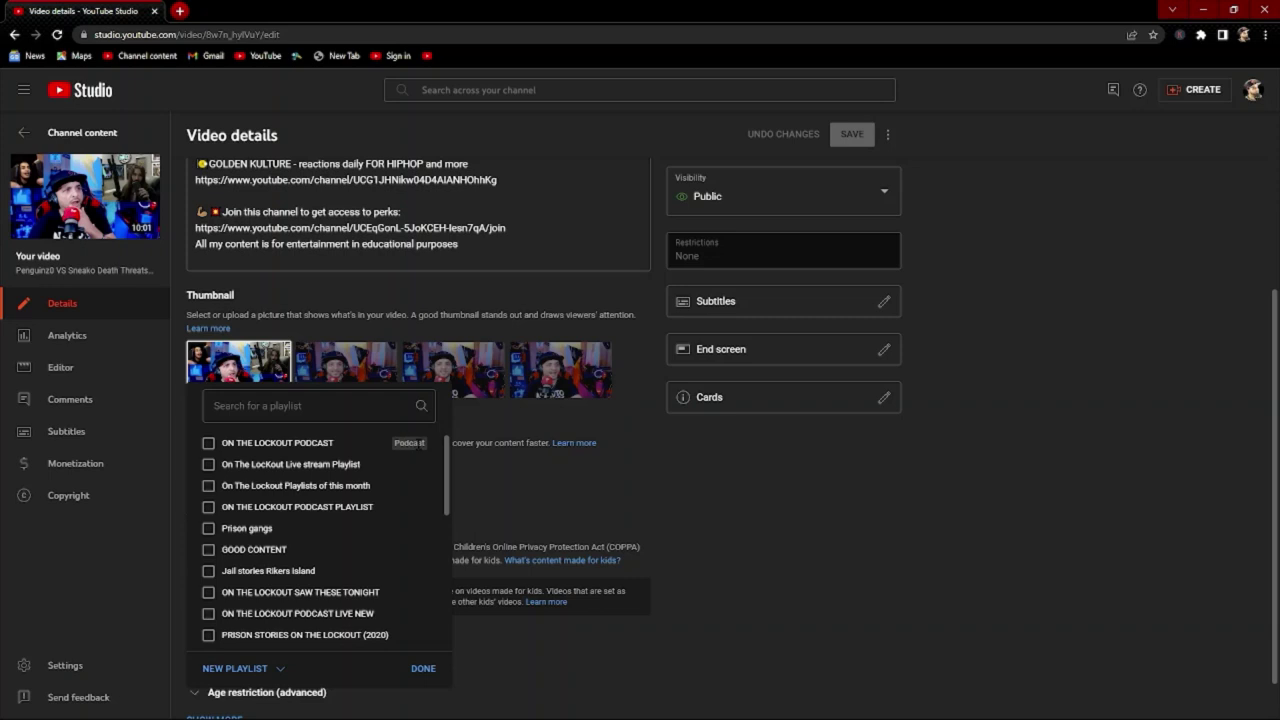
Step: Add the Penguinz0 video to ON THE LOCKOUT PODCAST, save, and return to Channel content
{"action": "left_click", "coordinate": [209, 444]}
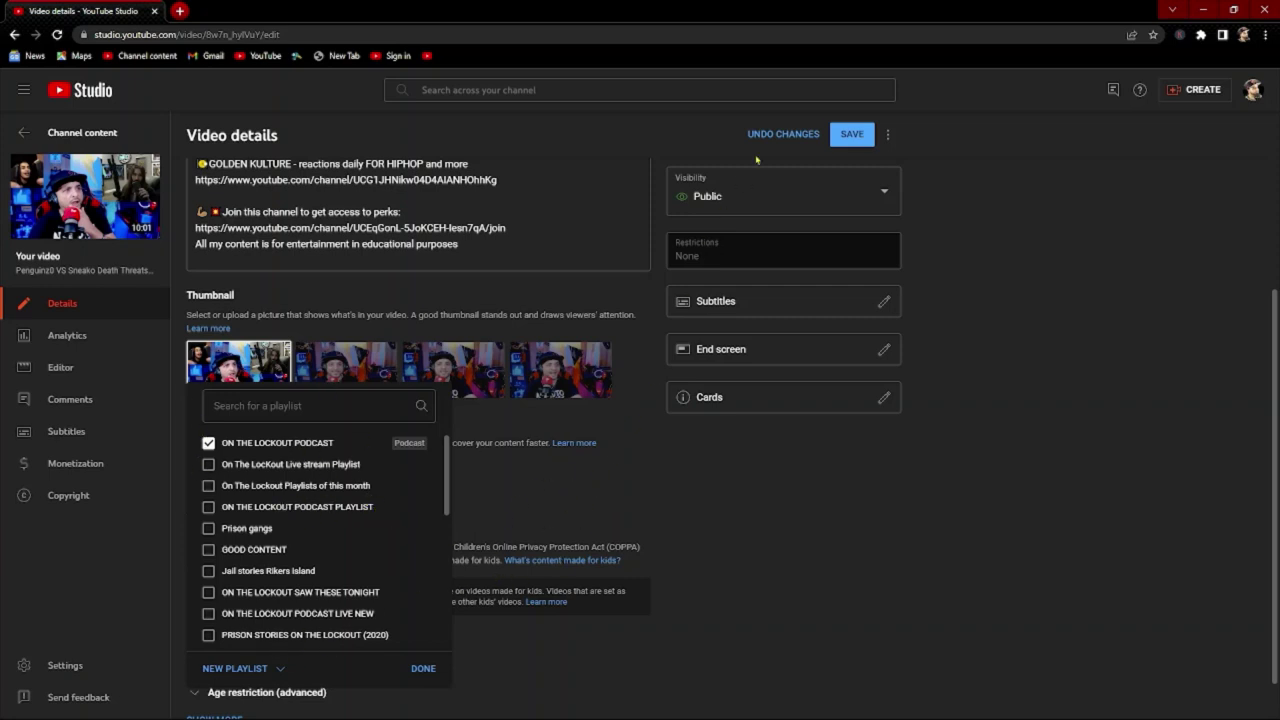
{"action": "left_click", "coordinate": [705, 152]}
{"action": "left_click", "coordinate": [771, 140]}
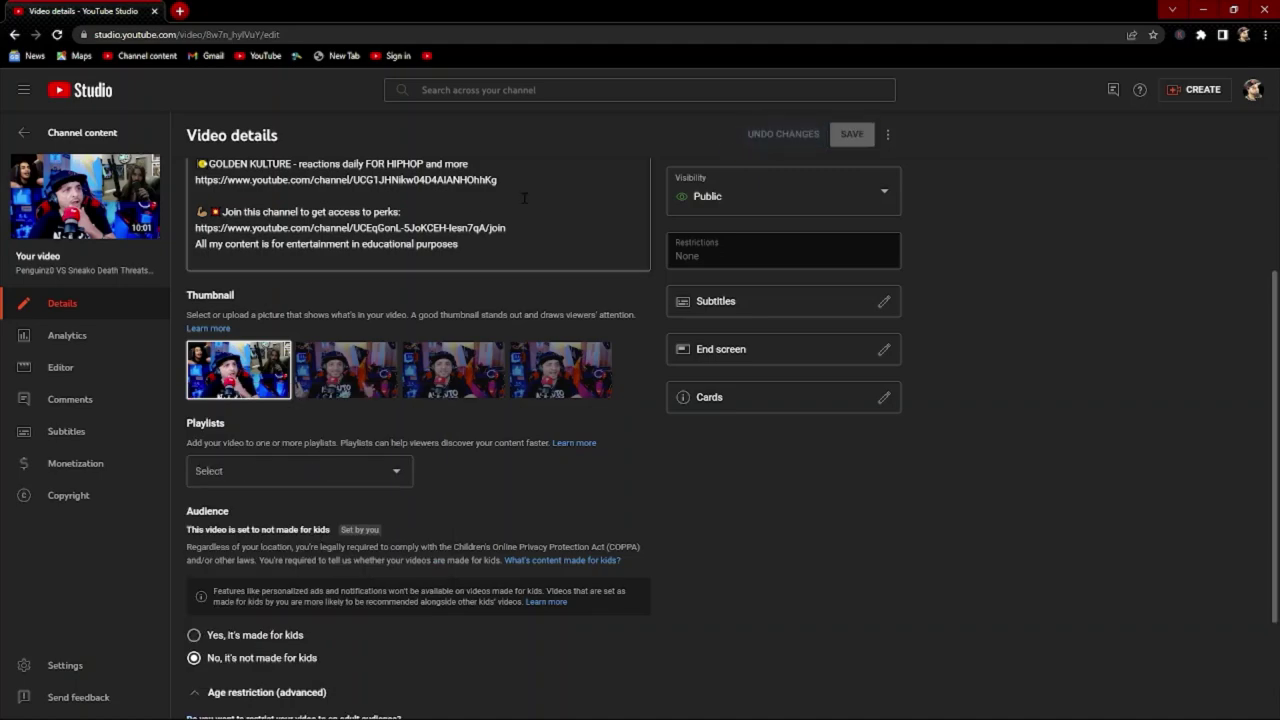
{"action": "left_click", "coordinate": [20, 148]}
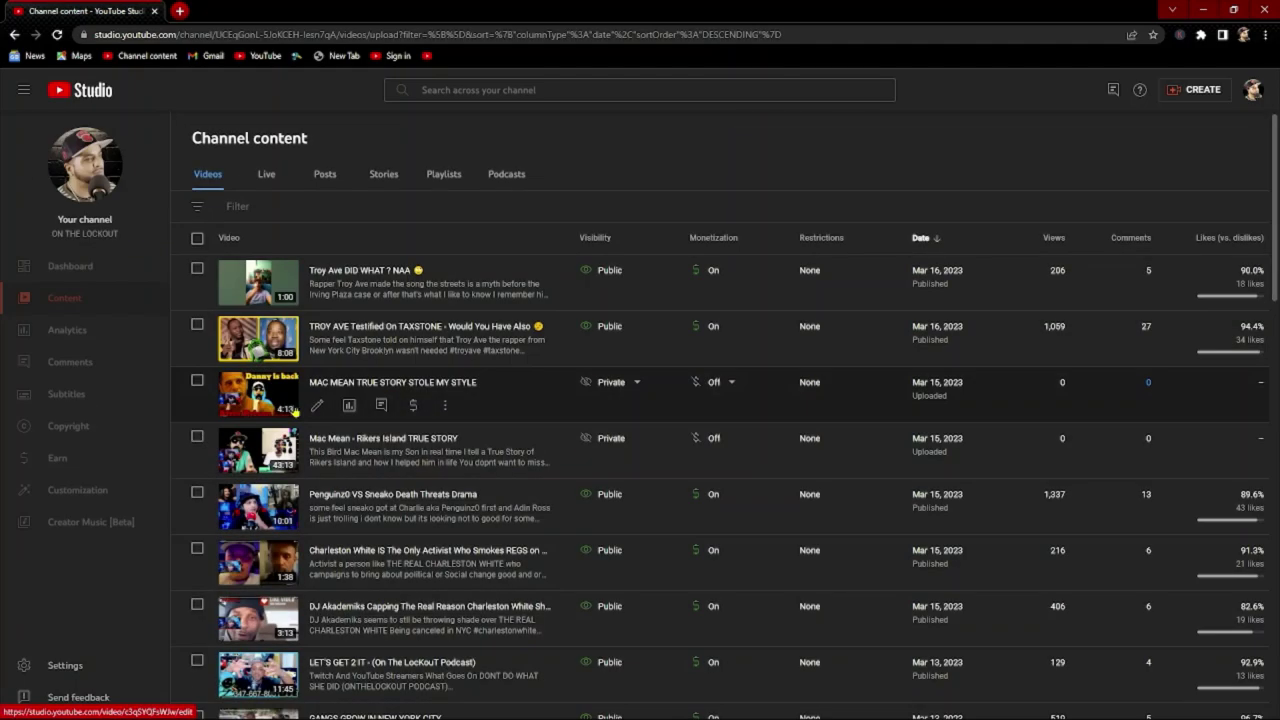
Step: Open the details page for the 'MY LIFE I DO WHAT I WANT' video
{"action": "scroll", "coordinate": [344, 444], "scroll_direction": "down", "scroll_amount": 5}
{"action": "scroll", "coordinate": [344, 444], "scroll_direction": "down", "scroll_amount": 2}
{"action": "scroll", "coordinate": [344, 444], "scroll_direction": "down", "scroll_amount": 3}
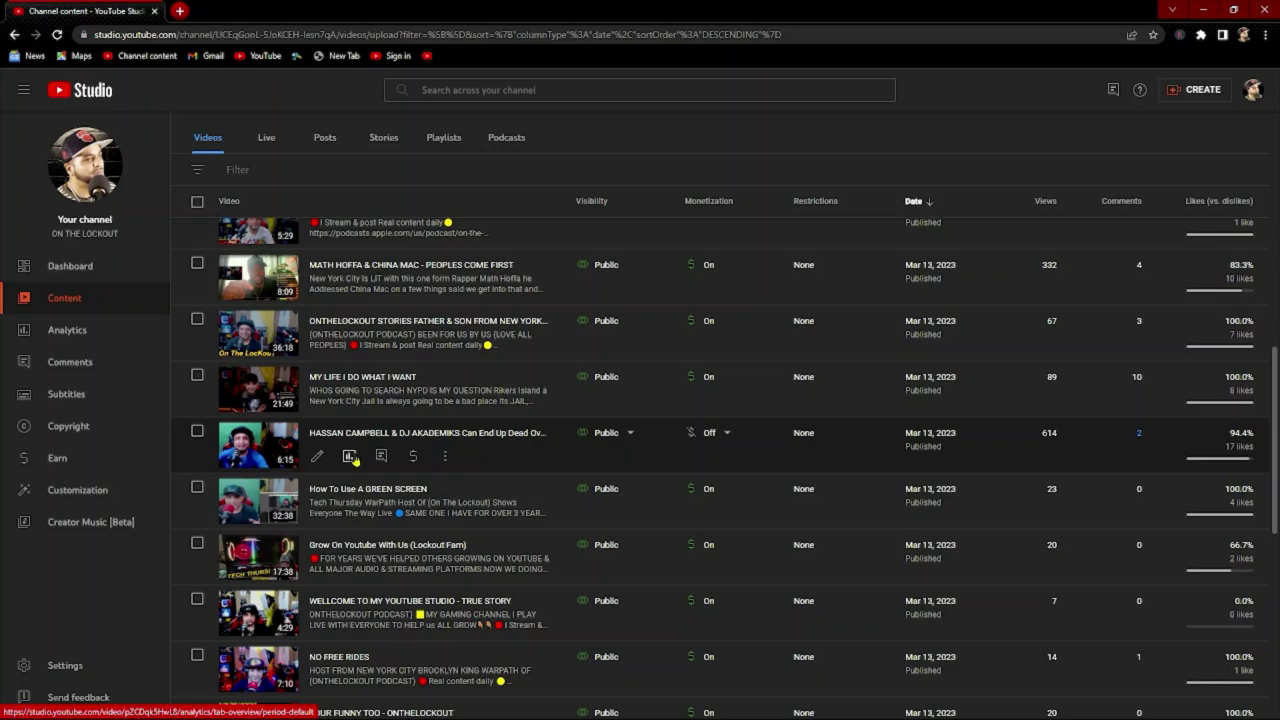
{"action": "left_click", "coordinate": [266, 398]}
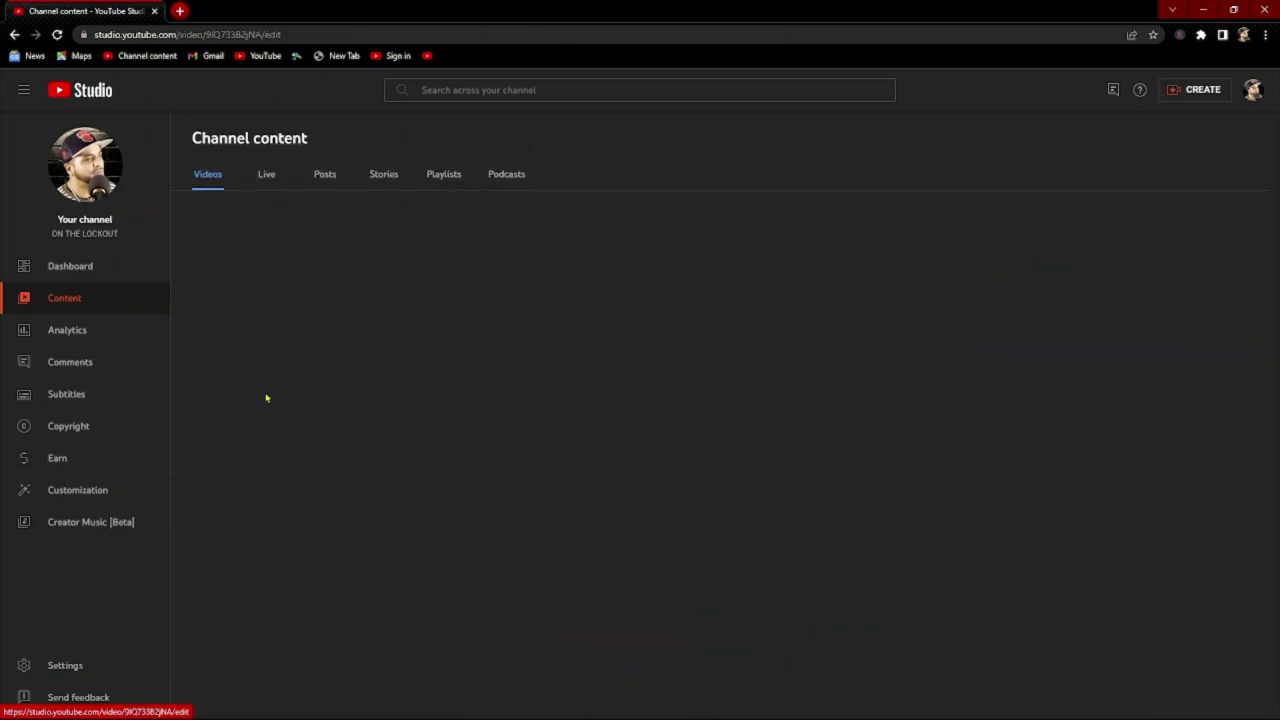
Step: Review the available playlists for this video and close the list without assigning one
{"action": "scroll", "coordinate": [330, 405], "scroll_direction": "down", "scroll_amount": 3}
{"action": "scroll", "coordinate": [332, 404], "scroll_direction": "down", "scroll_amount": 5}
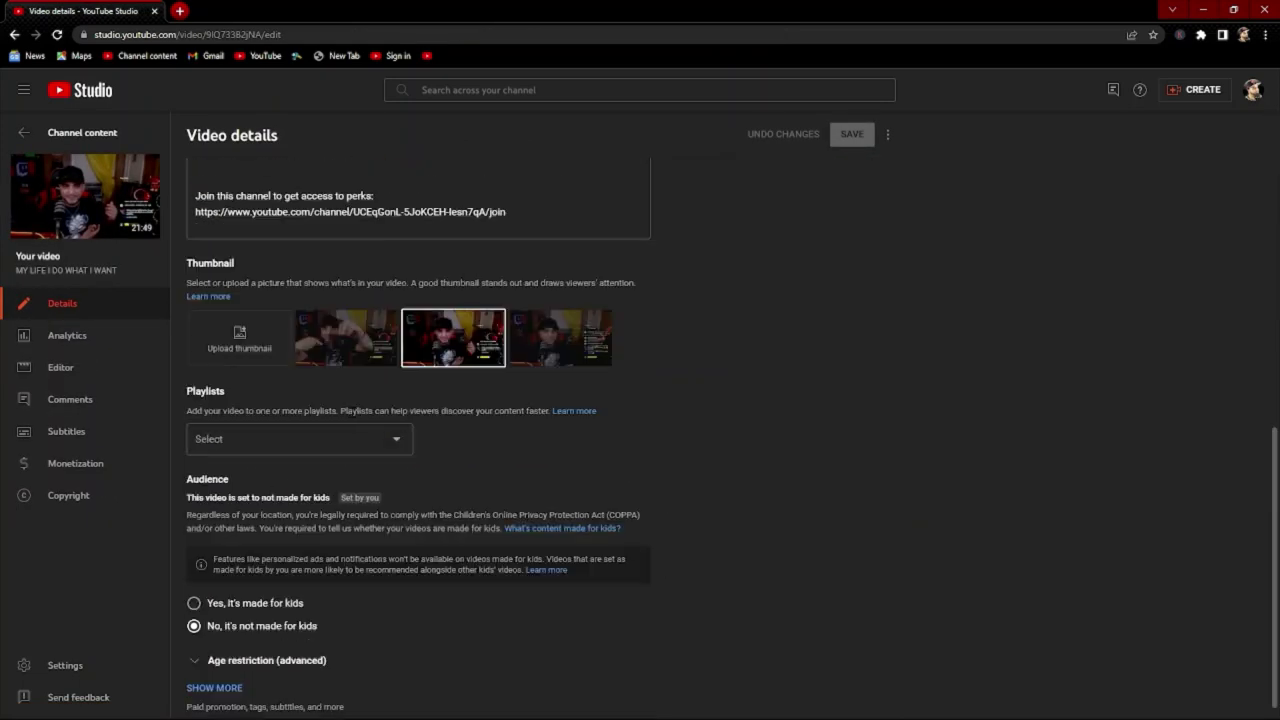
{"action": "left_click", "coordinate": [398, 444]}
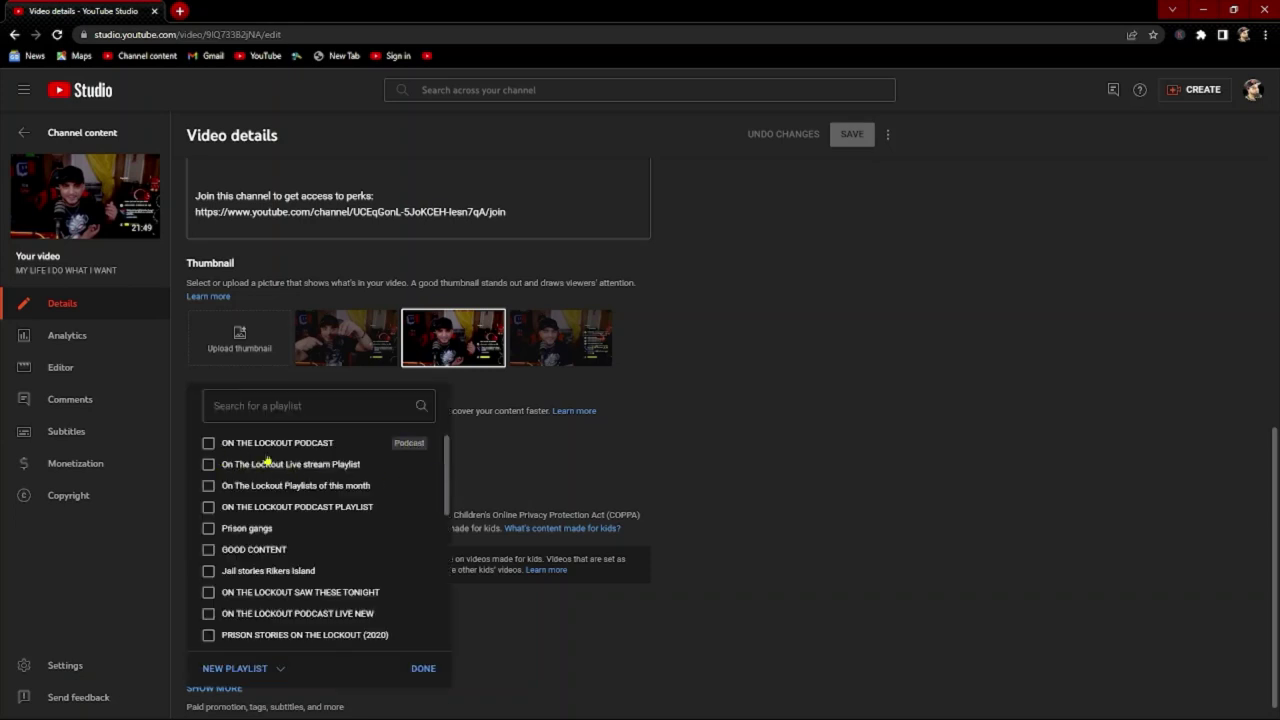
{"action": "left_click", "coordinate": [425, 667]}
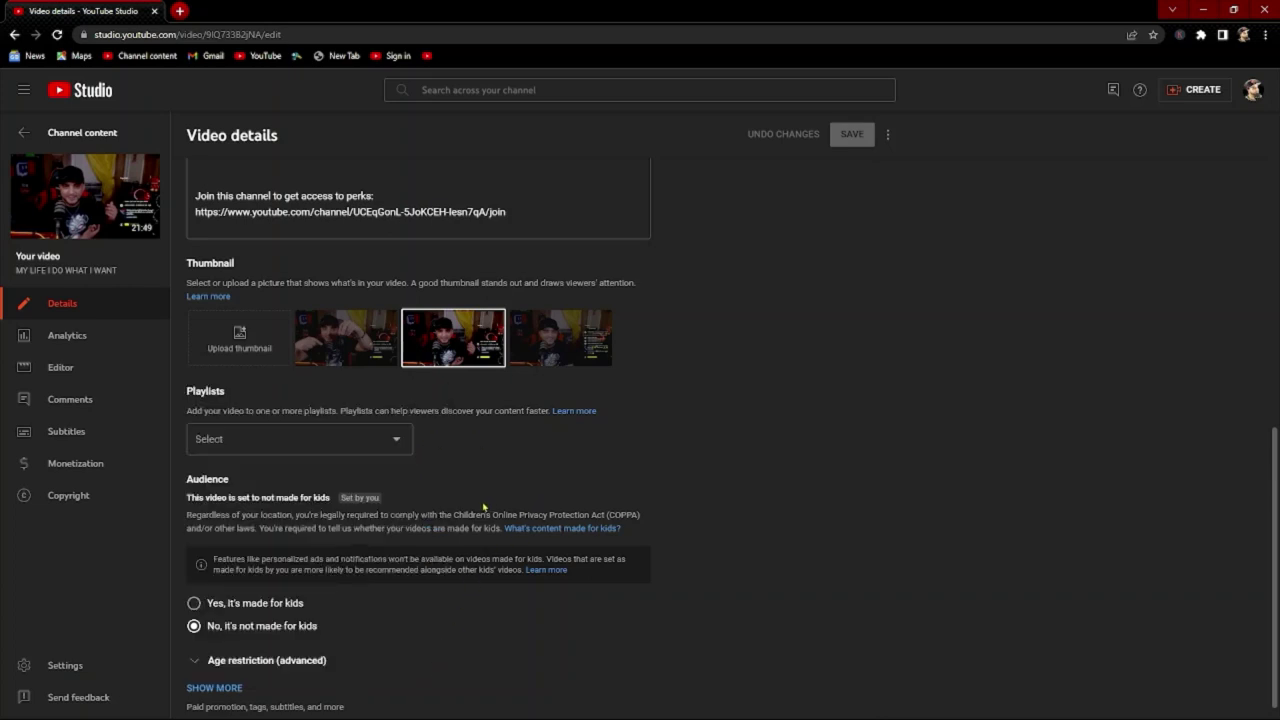